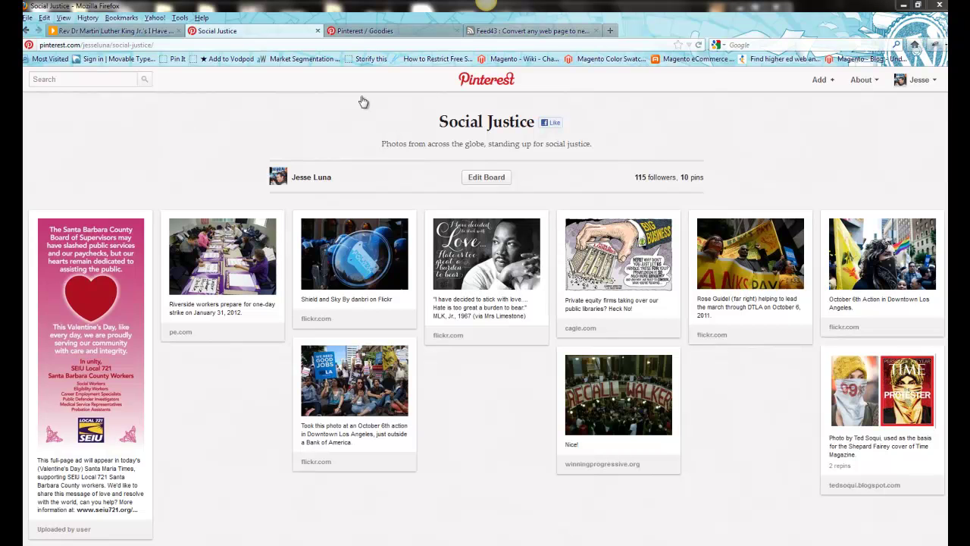
- From the account-name menu, open the Pinterest profile page listing all nine boards
{"action": "mouse_move", "coordinate": [907, 96]}
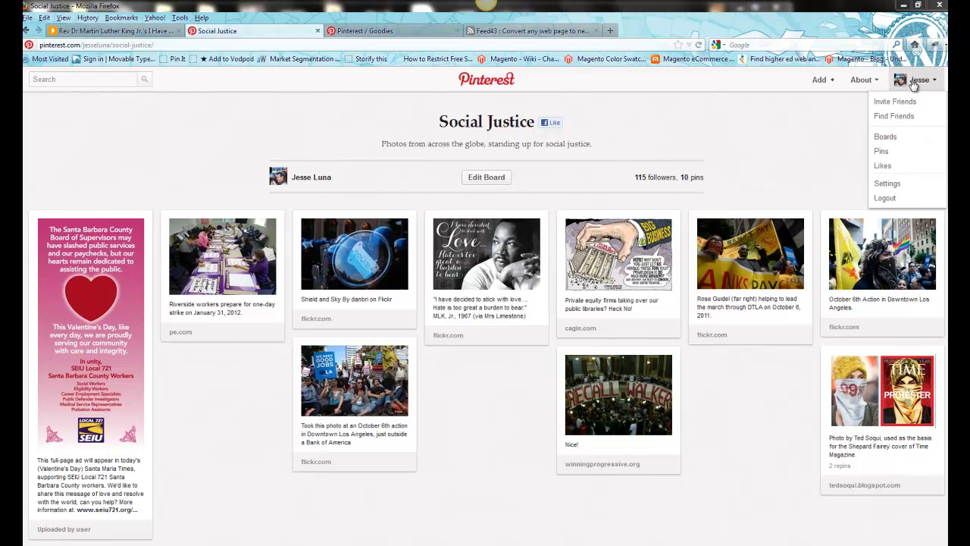
{"action": "left_click", "coordinate": [913, 83]}
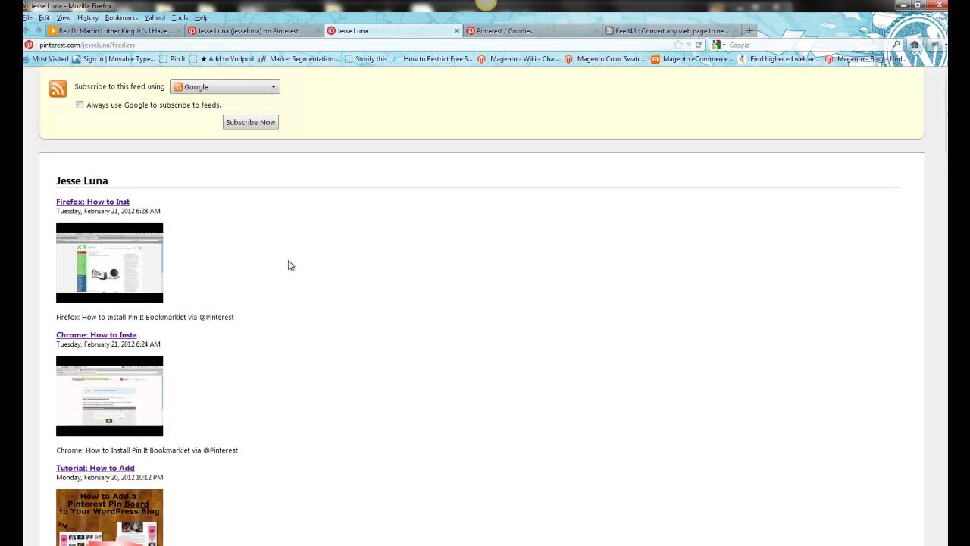
- Scroll the profile's feed.rss entries, newest being the Firefox and Chrome Pin It bookmarklet guides
{"action": "scroll", "coordinate": [485, 303], "scroll_direction": "down", "scroll_amount": 10}
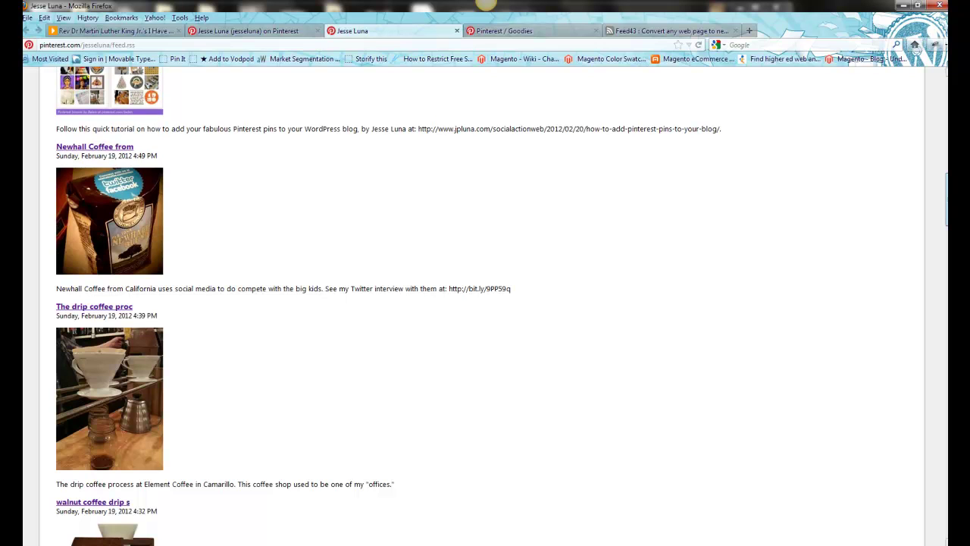
{"action": "scroll", "coordinate": [485, 303], "scroll_direction": "up", "scroll_amount": 10}
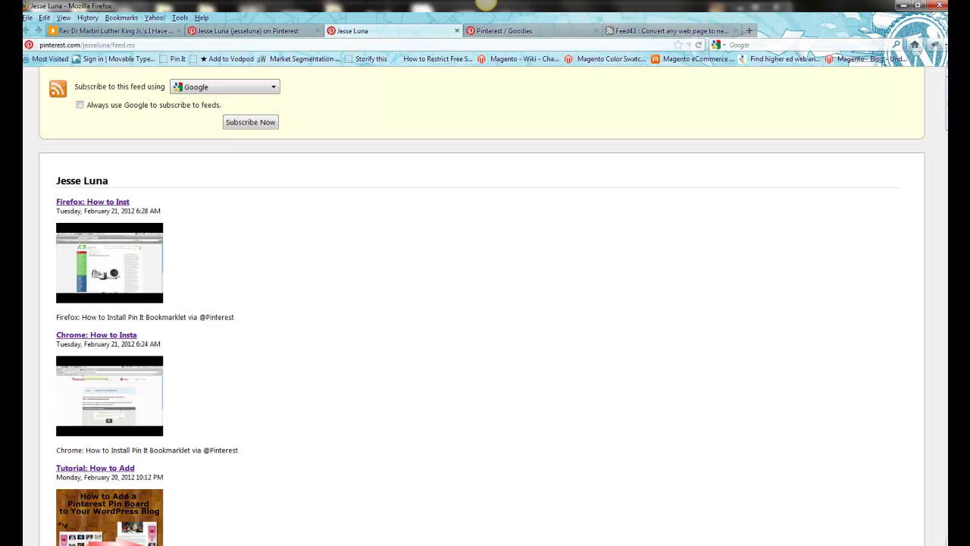
{"action": "scroll", "coordinate": [485, 303], "scroll_direction": "down", "scroll_amount": 15}
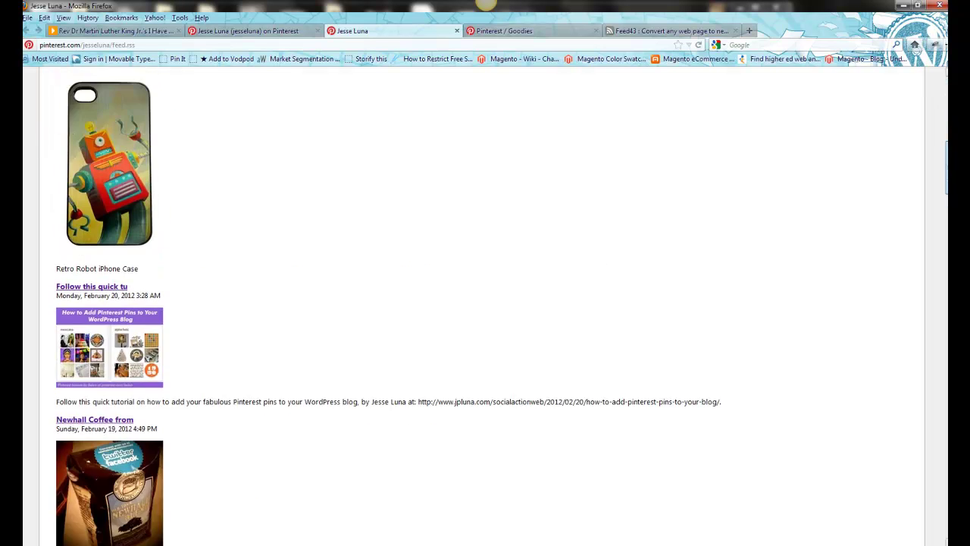
{"action": "scroll", "coordinate": [485, 303], "scroll_direction": "up", "scroll_amount": 15}
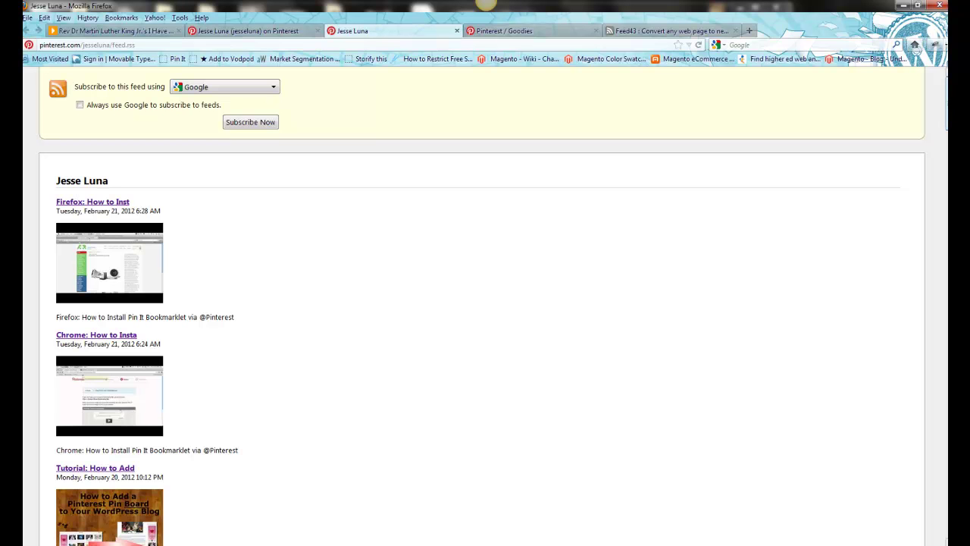
{"action": "left_click_drag", "start_coordinate": [947, 106], "coordinate": [947, 161]}
{"action": "scroll", "coordinate": [485, 303], "scroll_direction": "up", "scroll_amount": 10}
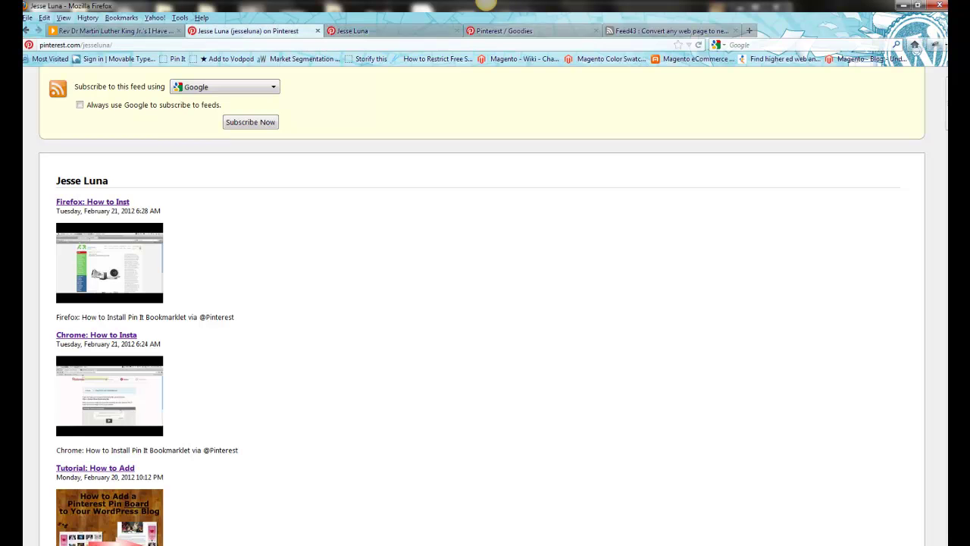
- Return to the board tab and dismiss the Windows colour-scheme warning to show Social Justice's 10 pins
{"action": "left_click", "coordinate": [230, 31]}
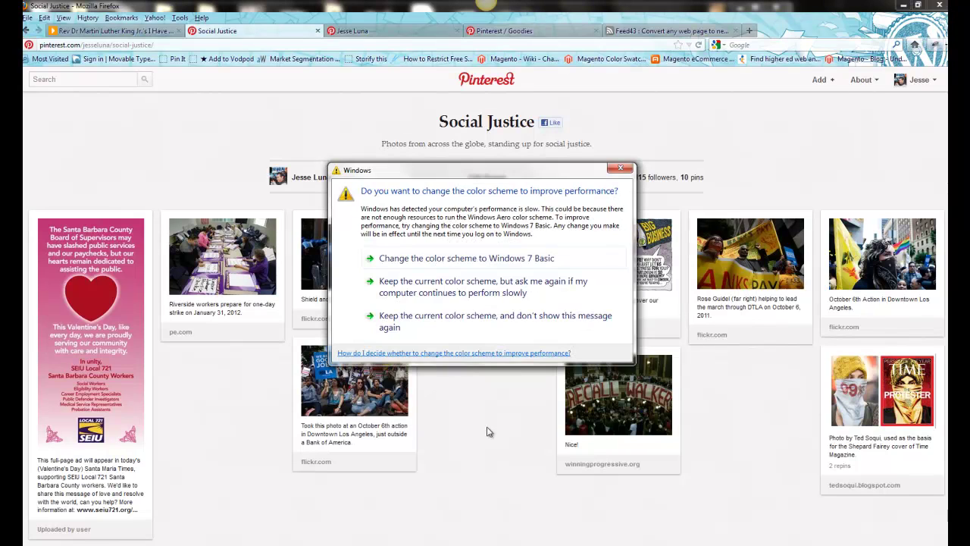
{"action": "left_click", "coordinate": [621, 168]}
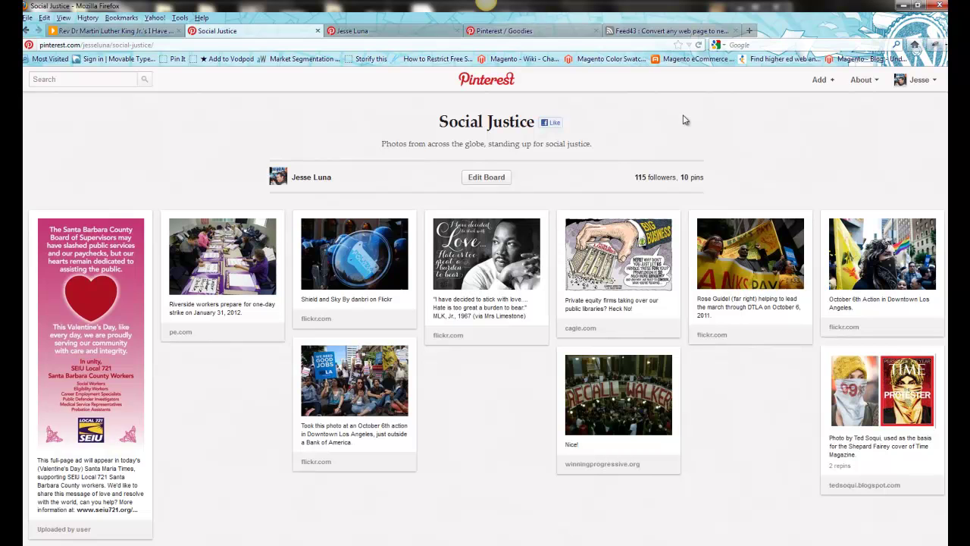
- Flip through the Social Justice and feed.rss tabs, ending on the Feed43 home page
{"action": "left_click", "coordinate": [666, 33]}
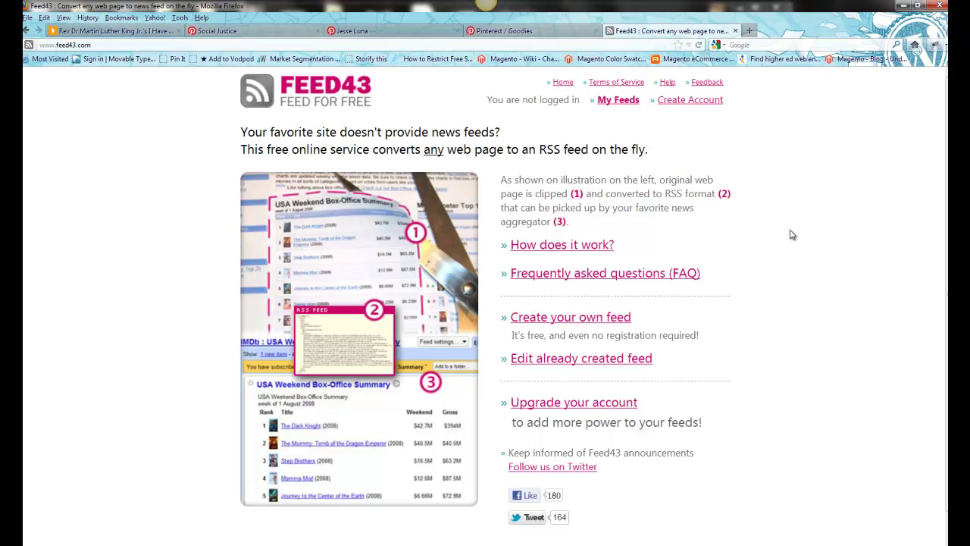
{"action": "left_click", "coordinate": [258, 35]}
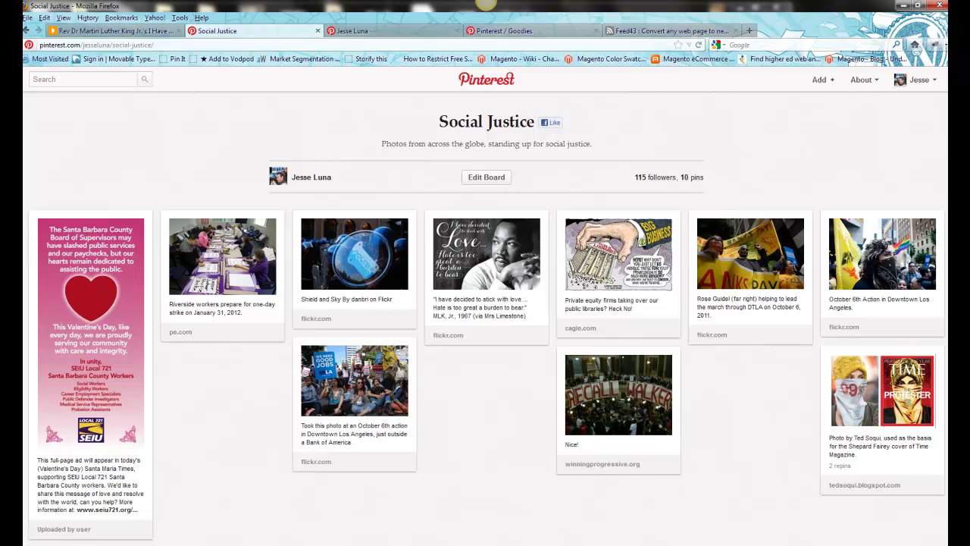
{"action": "left_click", "coordinate": [408, 33]}
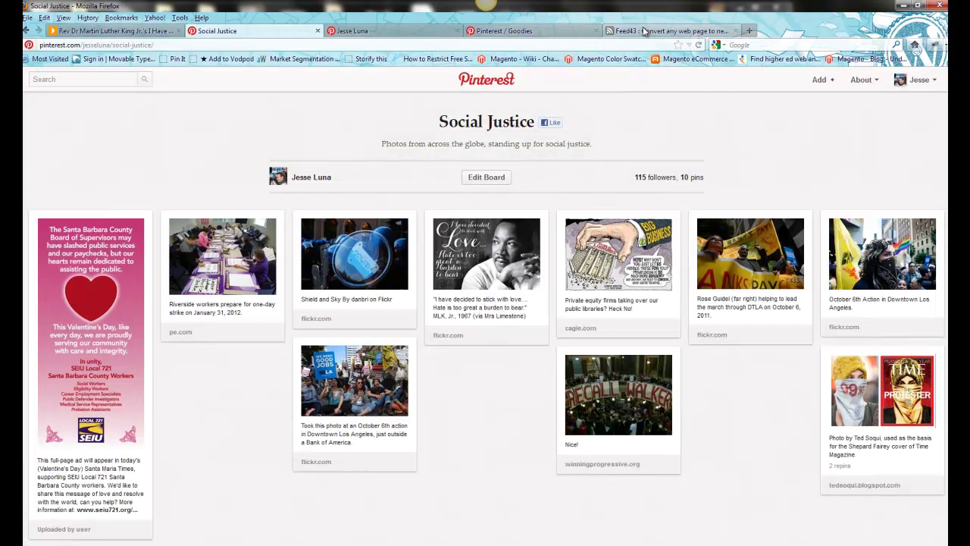
{"action": "left_click", "coordinate": [647, 31]}
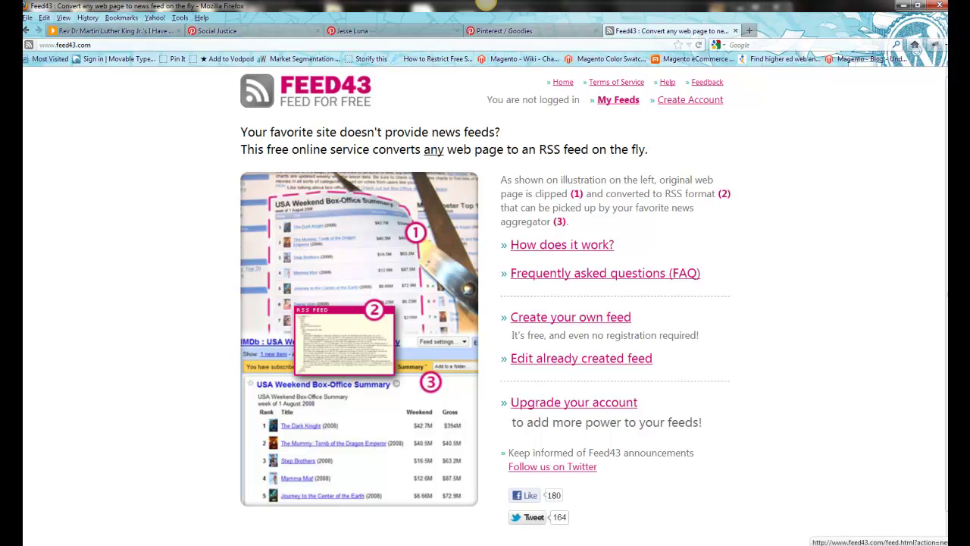
- Start a new Feed43 feed, then go back to the profile's feed.rss and dismiss the colour-scheme warning
{"action": "left_click", "coordinate": [552, 325]}
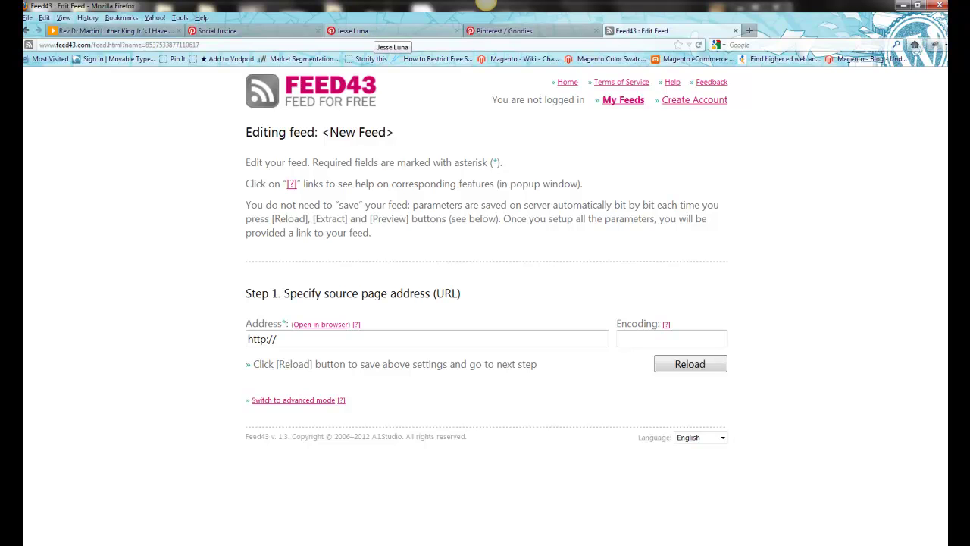
{"action": "left_click", "coordinate": [375, 33]}
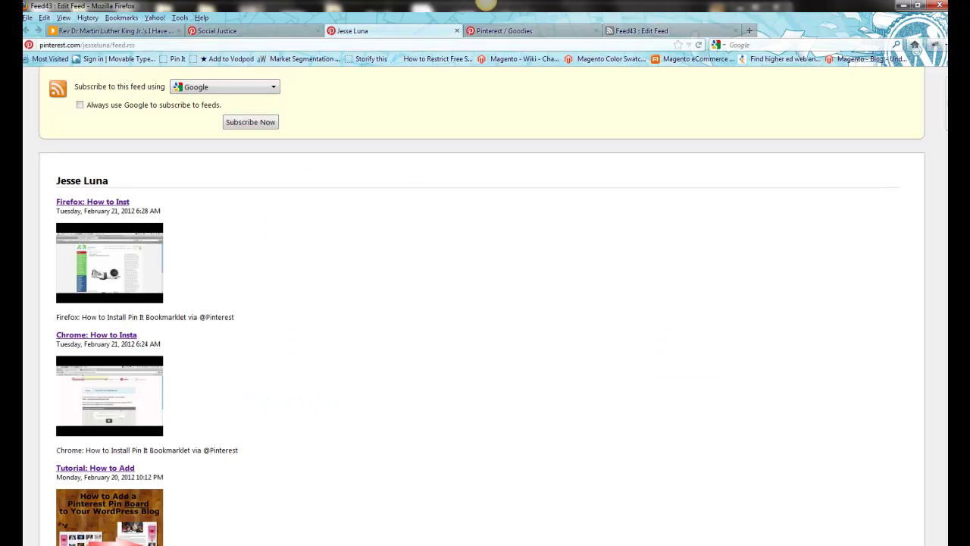
{"action": "left_click", "coordinate": [138, 44]}
{"action": "left_click", "coordinate": [297, 226]}
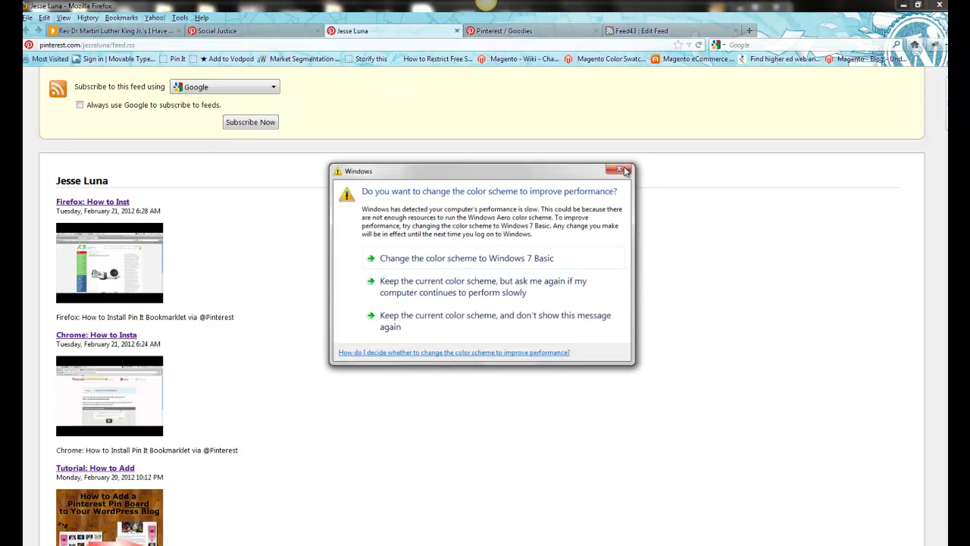
{"action": "left_click", "coordinate": [619, 171]}
- Scroll through the profile feed's pin entries and back to the Firefox Pin It bookmarklet guide
{"action": "scroll", "coordinate": [251, 286], "scroll_direction": "down", "scroll_amount": 5}
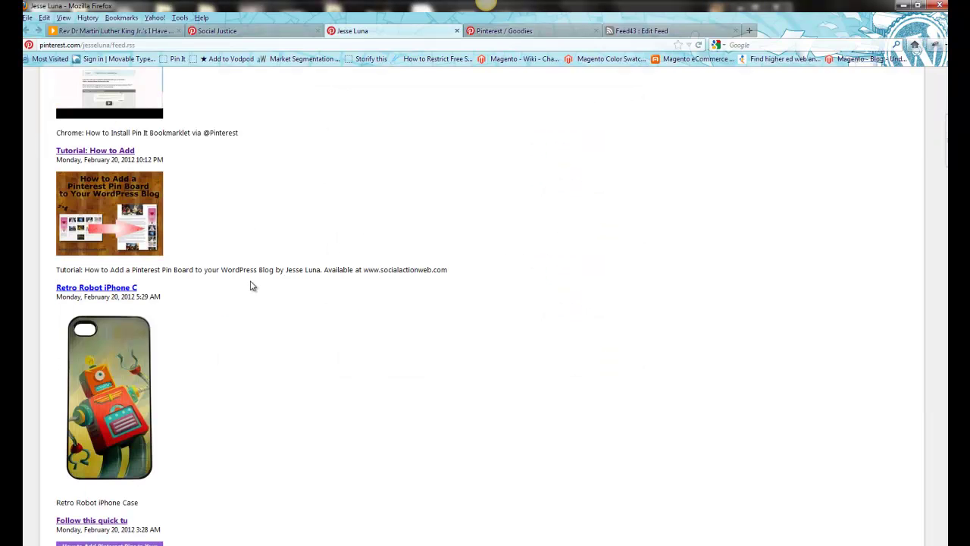
{"action": "scroll", "coordinate": [246, 280], "scroll_direction": "down", "scroll_amount": 3}
{"action": "scroll", "coordinate": [247, 280], "scroll_direction": "down", "scroll_amount": 4}
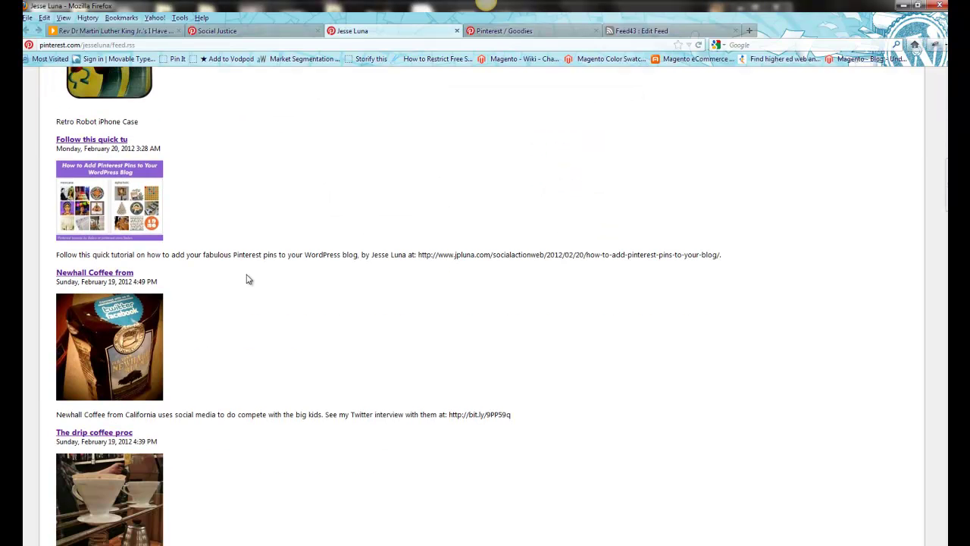
{"action": "scroll", "coordinate": [246, 280], "scroll_direction": "up", "scroll_amount": 12}
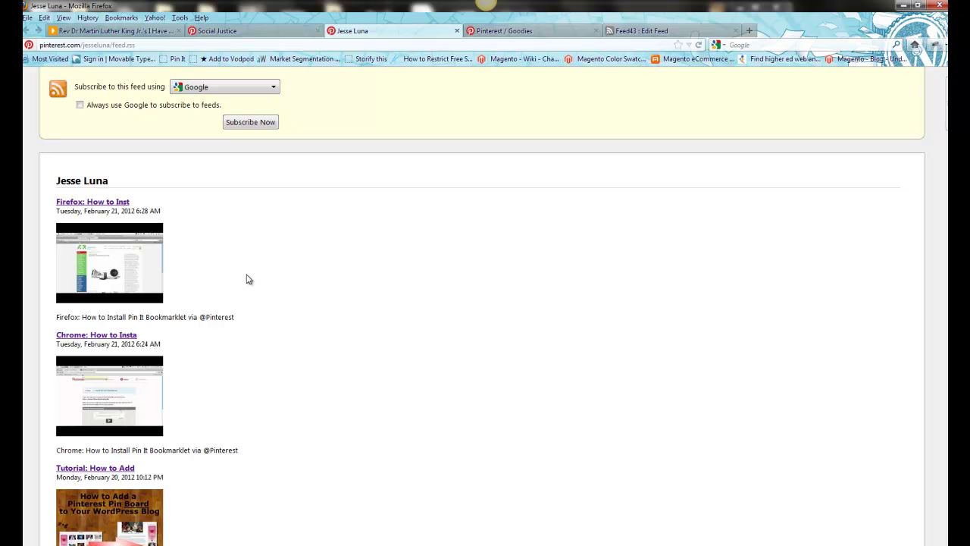
{"action": "scroll", "coordinate": [381, 281], "scroll_direction": "down", "scroll_amount": 8}
{"action": "scroll", "coordinate": [380, 281], "scroll_direction": "down", "scroll_amount": 9}
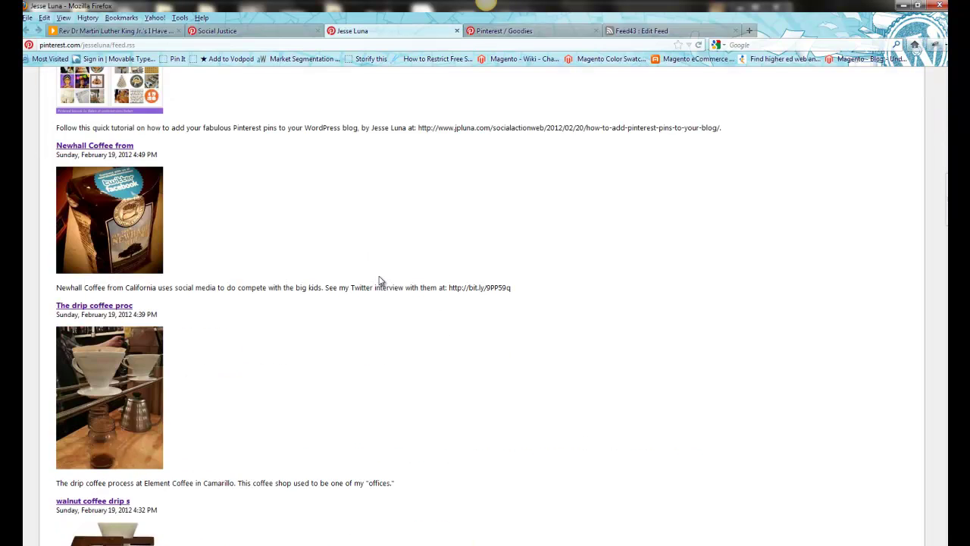
{"action": "scroll", "coordinate": [380, 281], "scroll_direction": "down", "scroll_amount": 6}
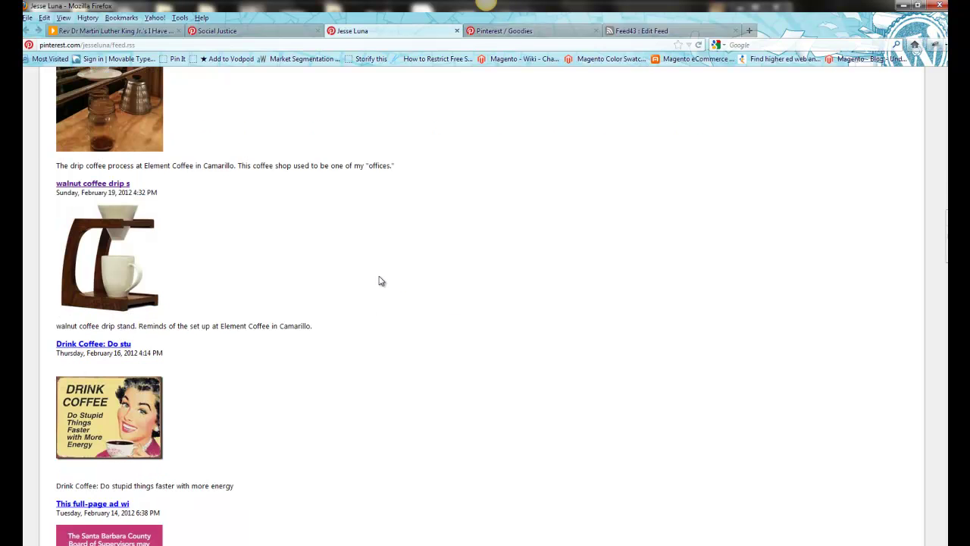
{"action": "scroll", "coordinate": [381, 281], "scroll_direction": "down", "scroll_amount": 15}
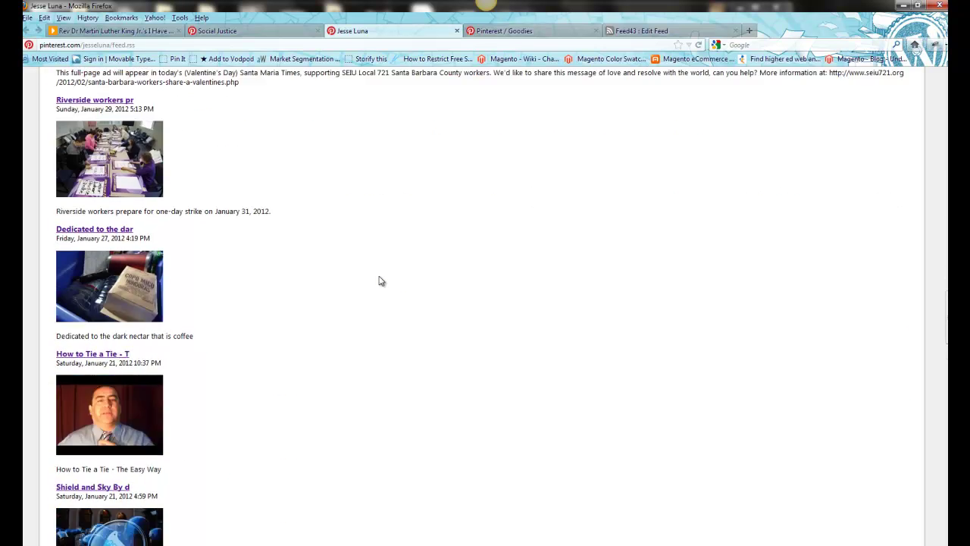
{"action": "scroll", "coordinate": [380, 281], "scroll_direction": "up", "scroll_amount": 20}
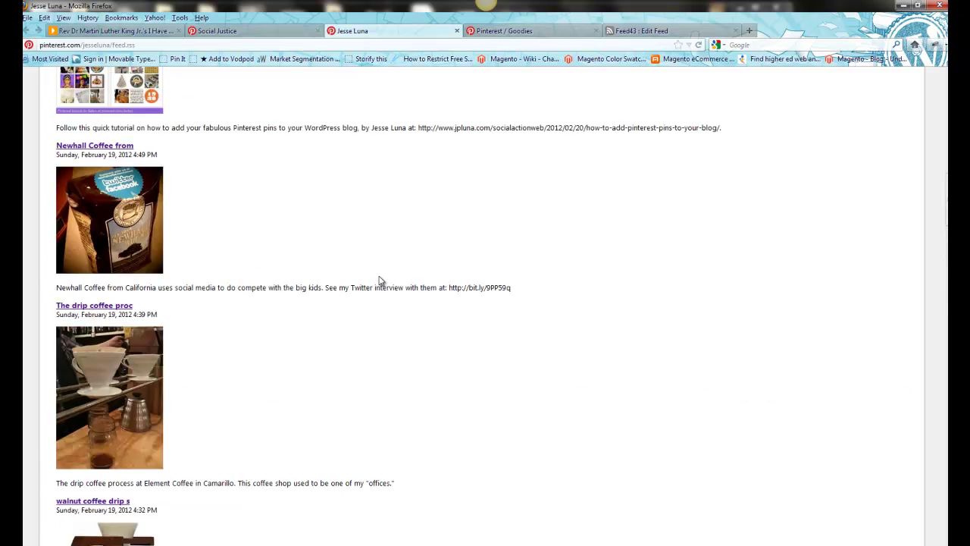
{"action": "scroll", "coordinate": [380, 281], "scroll_direction": "up", "scroll_amount": 7}
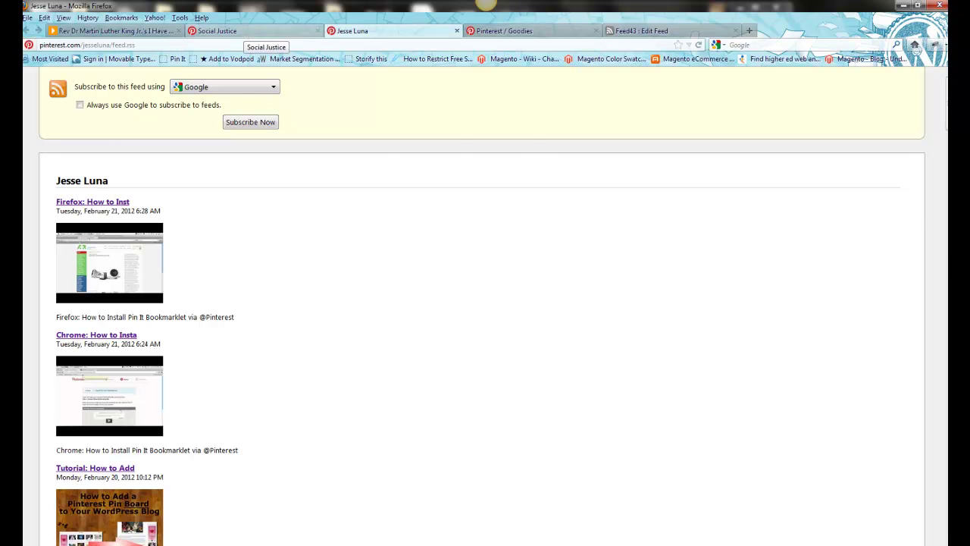
{"action": "left_click", "coordinate": [227, 31]}
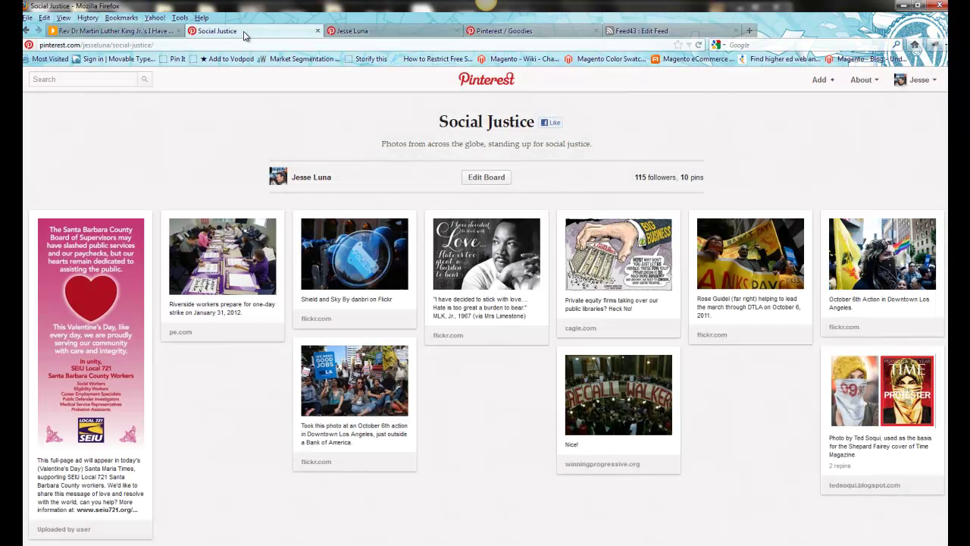
{"action": "left_click", "coordinate": [163, 44]}
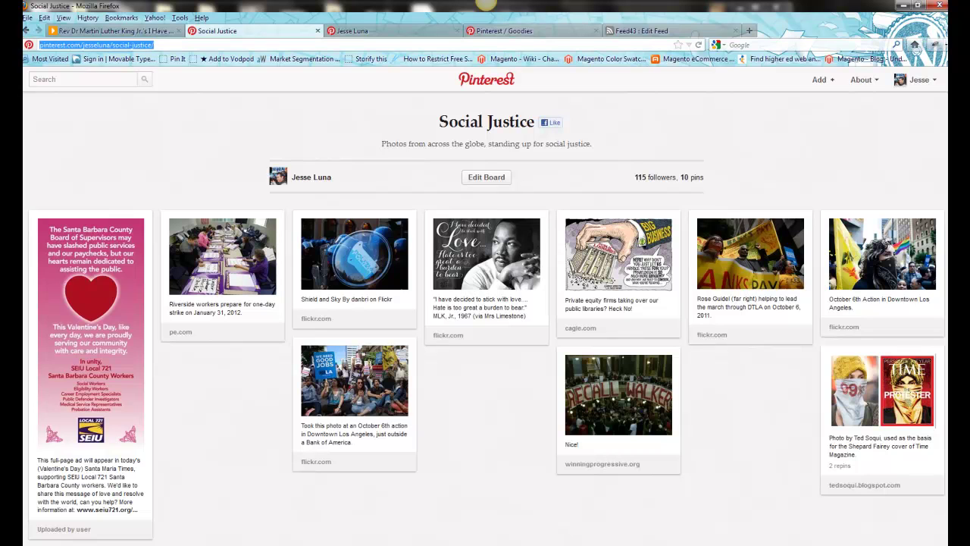
{"action": "right_click", "coordinate": [110, 44]}
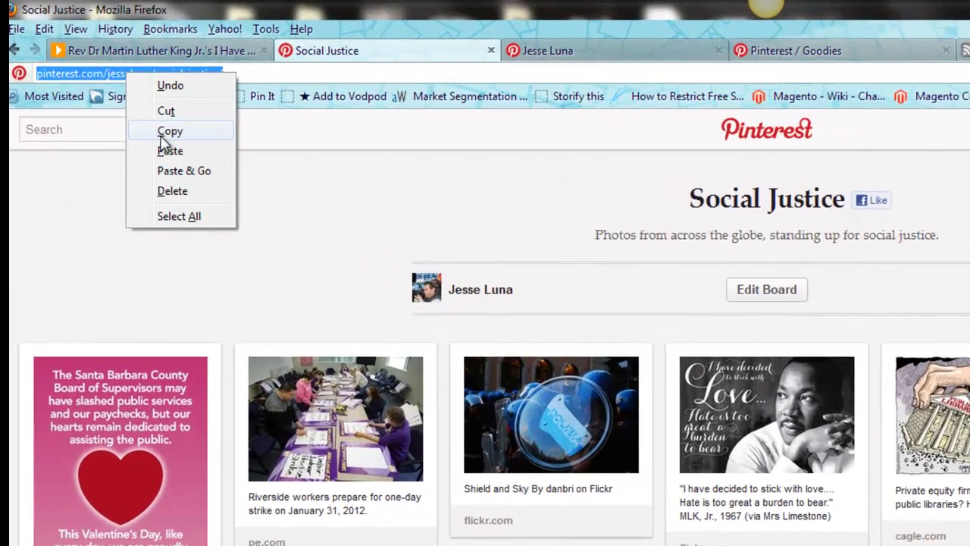
{"action": "left_click", "coordinate": [120, 80]}
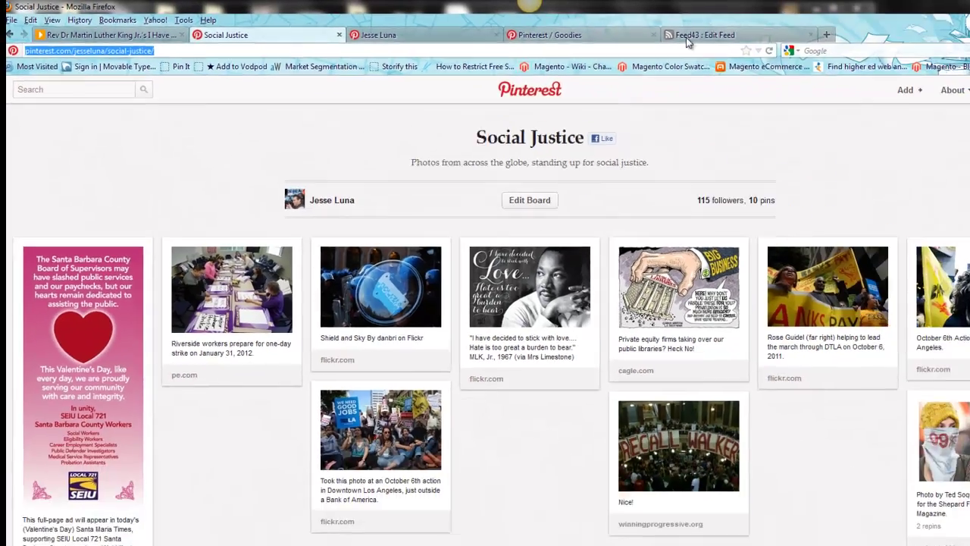
{"action": "left_click", "coordinate": [633, 31]}
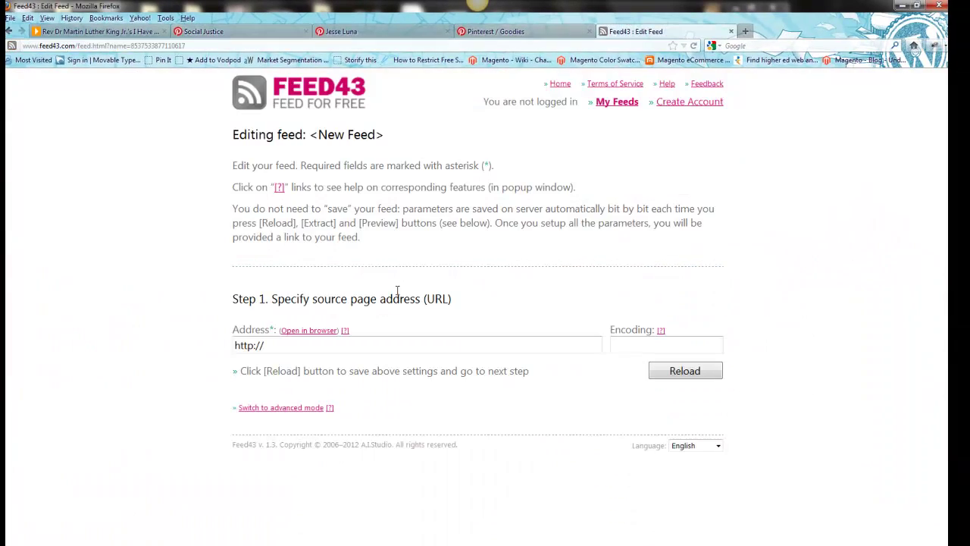
{"action": "left_click", "coordinate": [364, 347]}
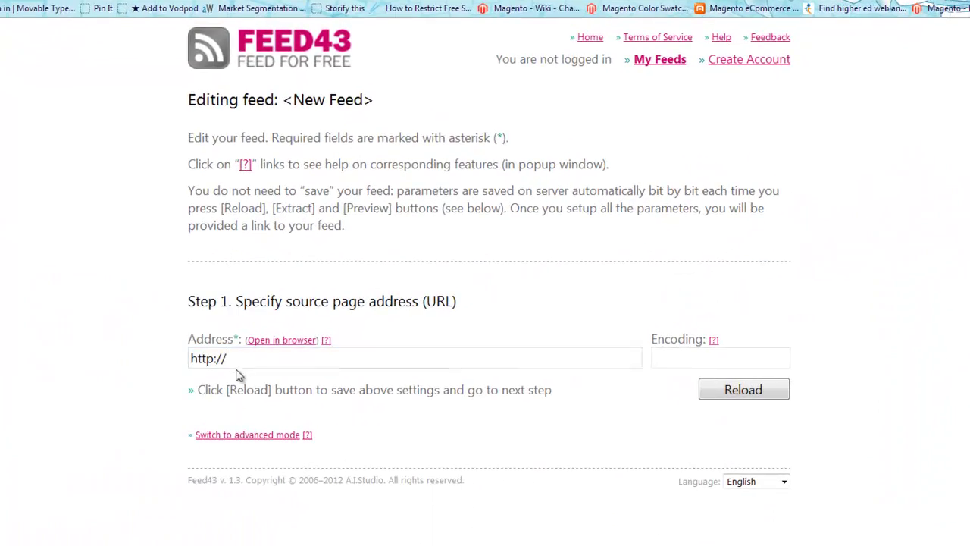
{"action": "left_click_drag", "start_coordinate": [238, 358], "coordinate": [170, 358]}
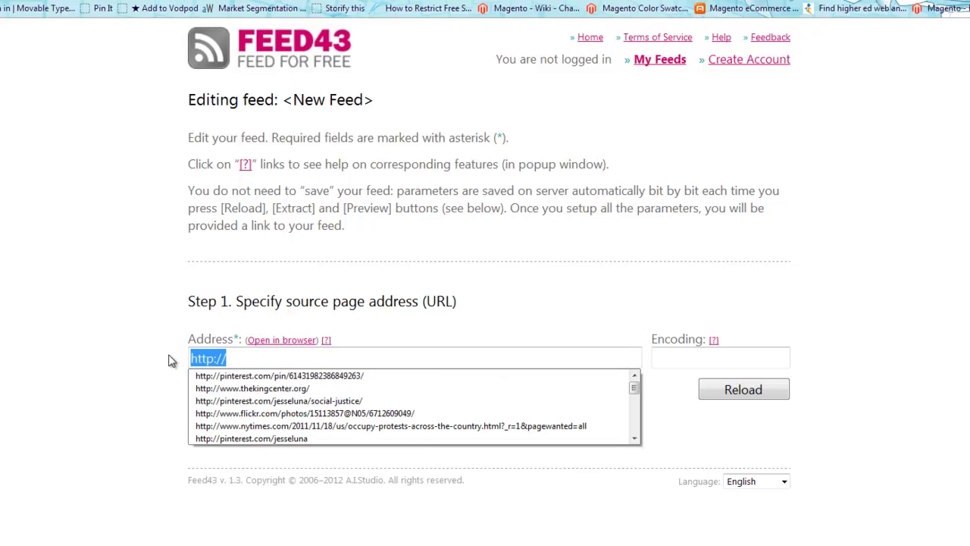
{"action": "key", "text": "ctrl+v"}
{"action": "left_click", "coordinate": [152, 338]}
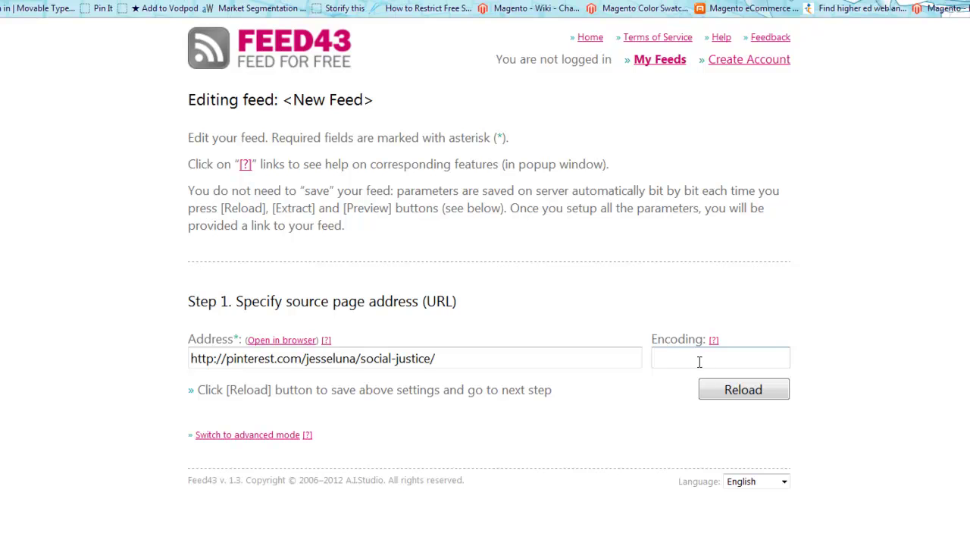
- Reload the Social Justice board in Feed43 and scroll its HTML source down to Step 2 extraction rules
{"action": "left_click", "coordinate": [730, 389]}
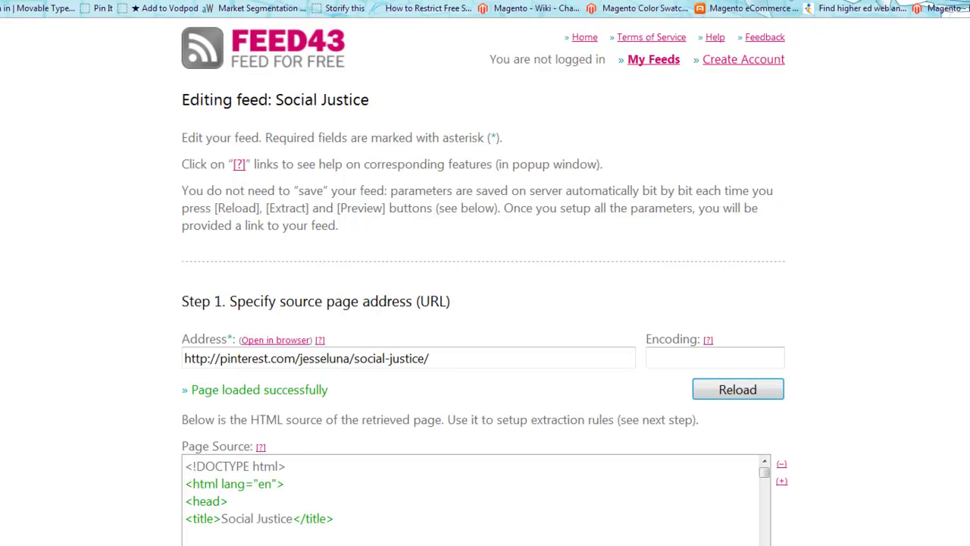
{"action": "scroll", "coordinate": [485, 303], "scroll_direction": "down", "scroll_amount": 3}
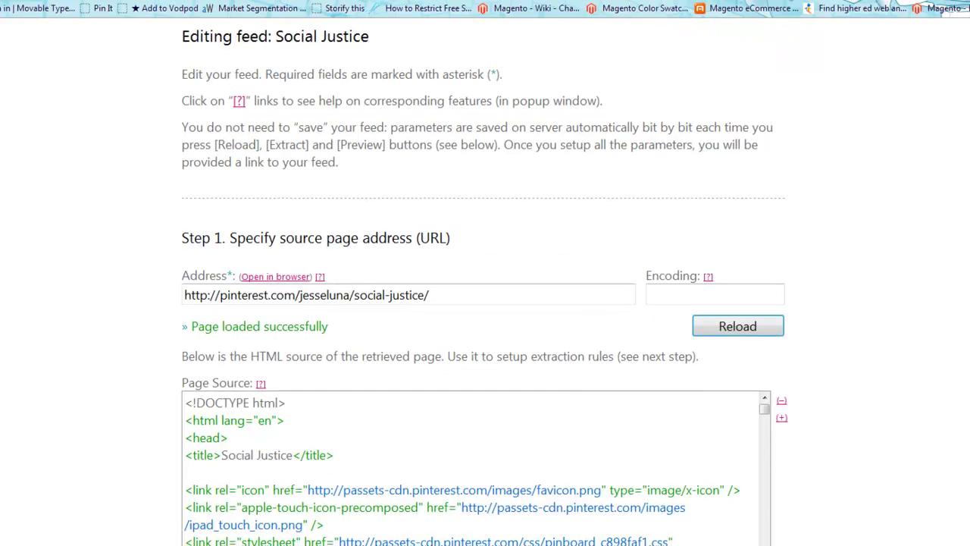
{"action": "scroll", "coordinate": [486, 303], "scroll_direction": "down", "scroll_amount": 1}
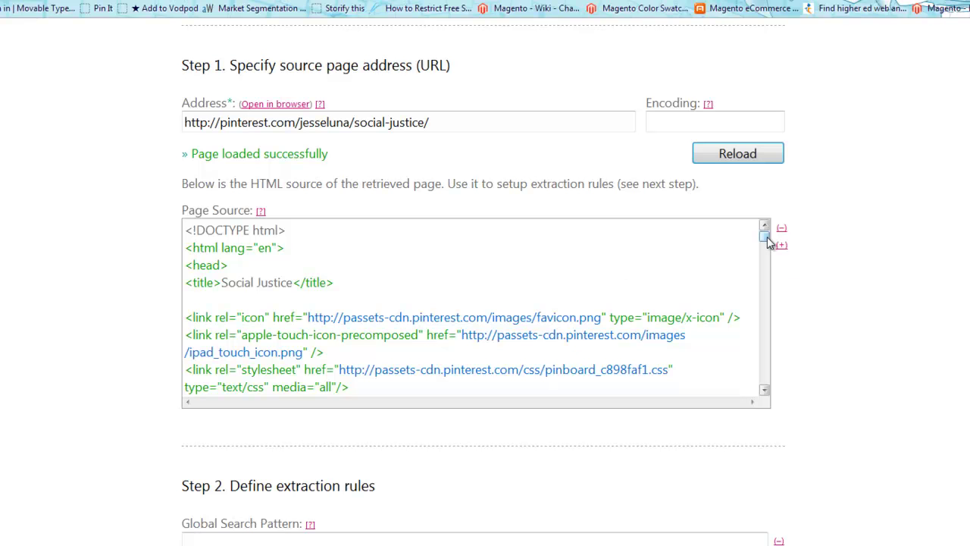
{"action": "mouse_move", "coordinate": [767, 238]}
{"action": "left_mouse_down"}
{"action": "mouse_move", "coordinate": [764, 383]}
{"action": "mouse_move", "coordinate": [769, 227]}
{"action": "left_mouse_up"}
{"action": "scroll", "coordinate": [485, 303], "scroll_direction": "down", "scroll_amount": 1}
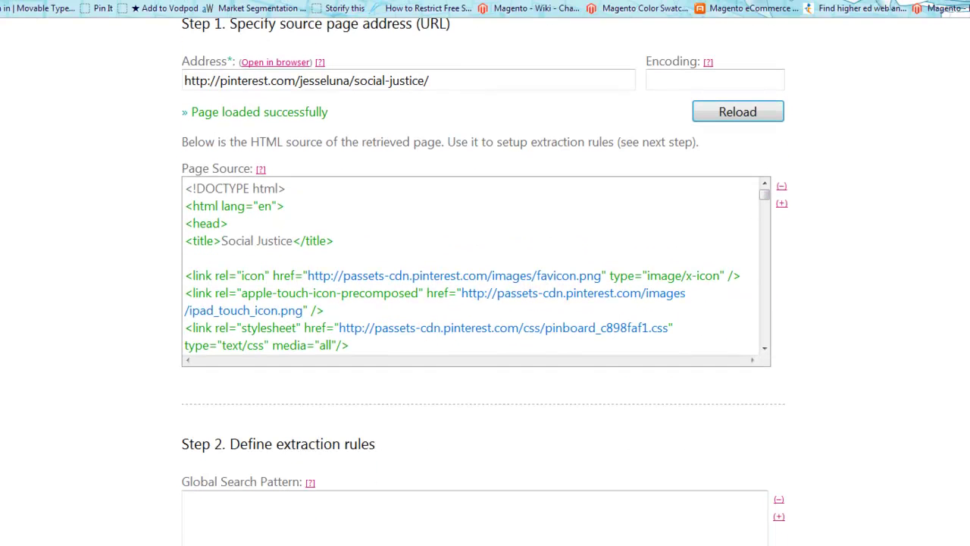
{"action": "scroll", "coordinate": [485, 303], "scroll_direction": "down", "scroll_amount": 1}
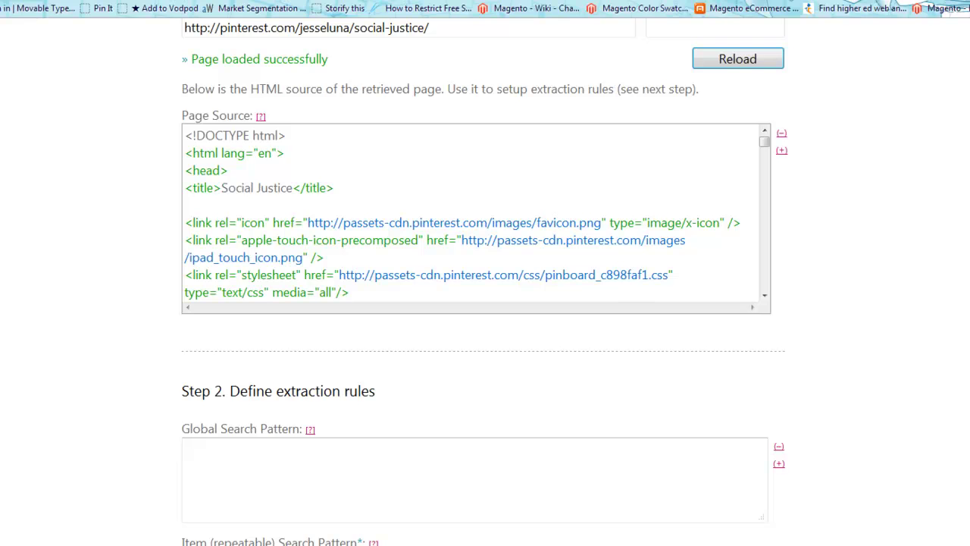
{"action": "scroll", "coordinate": [486, 303], "scroll_direction": "down", "scroll_amount": 1}
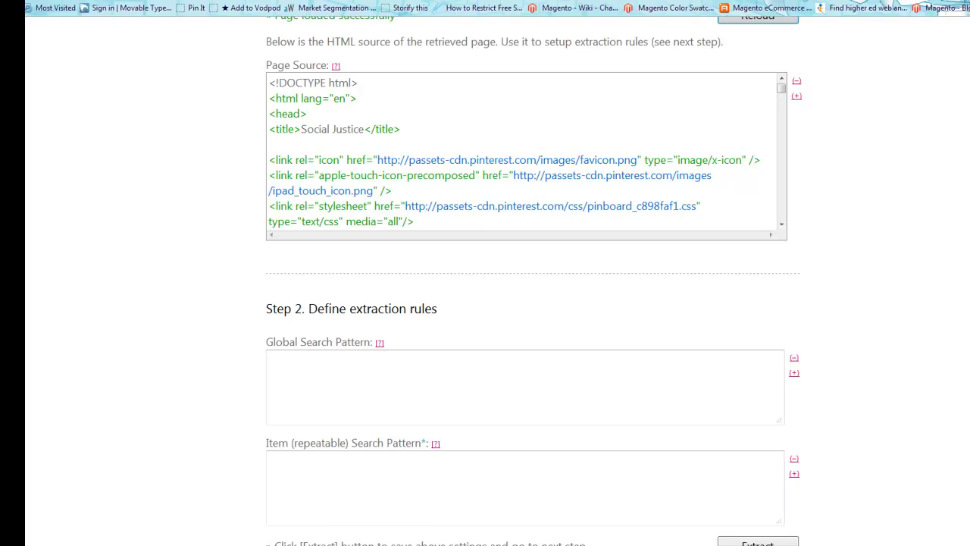
- Paste the two-line PinImage ImgLink pattern from the Notepad notes into Item (repeatable) Search Pattern
{"action": "key", "text": "alt+Tab"}
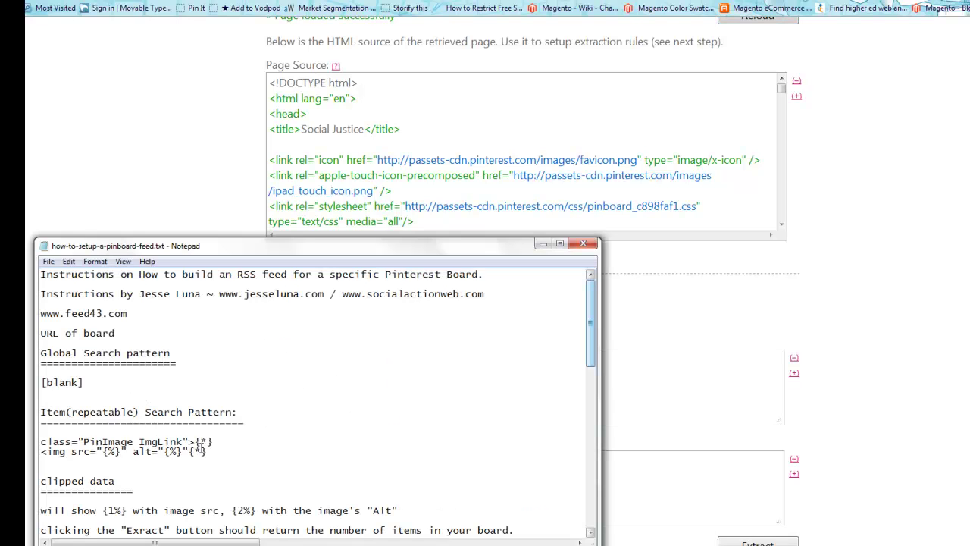
{"action": "left_click", "coordinate": [163, 223]}
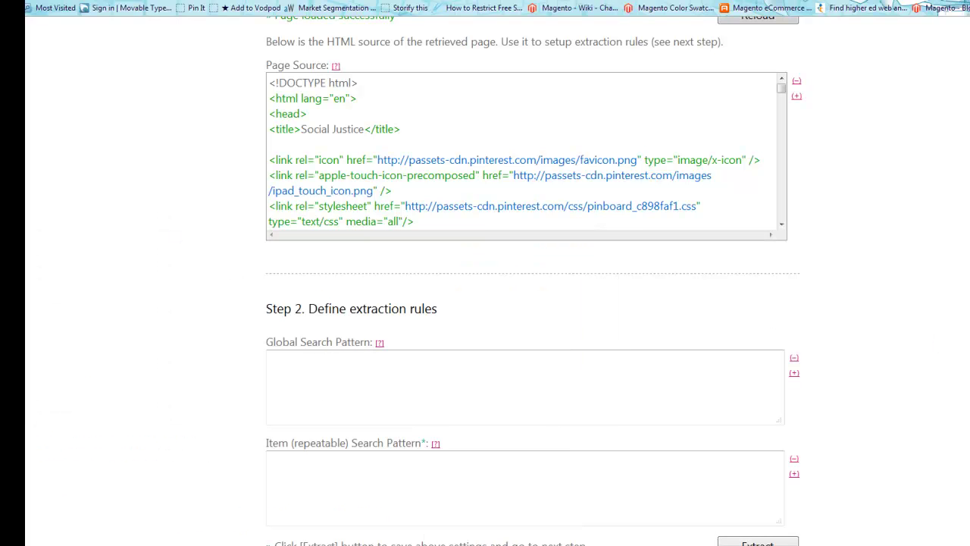
{"action": "scroll", "coordinate": [531, 281], "scroll_direction": "down", "scroll_amount": 2}
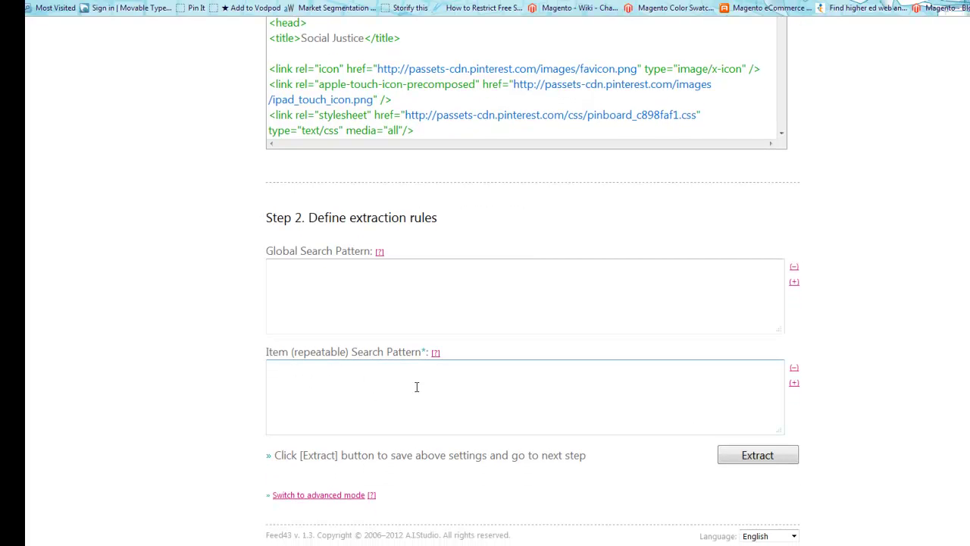
{"action": "left_click", "coordinate": [207, 542]}
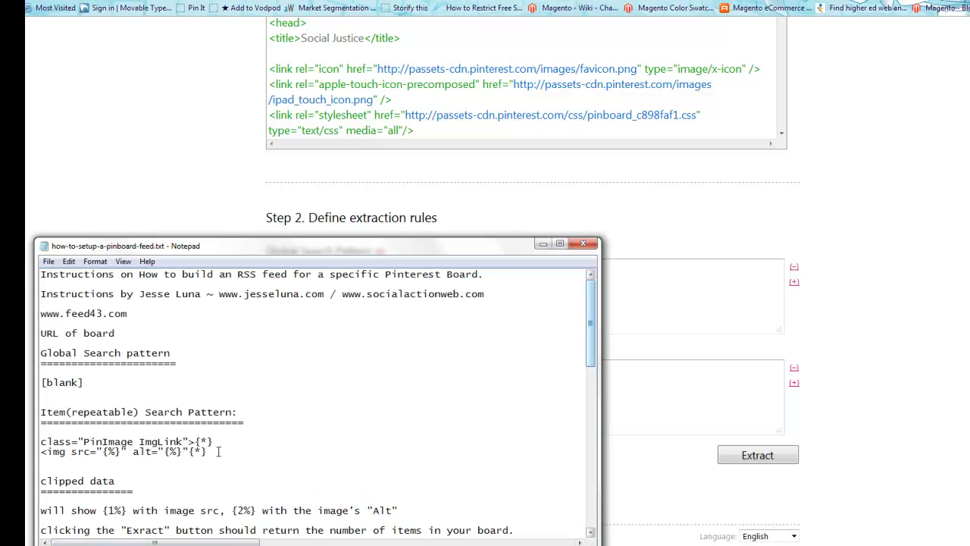
{"action": "left_click_drag", "start_coordinate": [208, 451], "coordinate": [40, 447]}
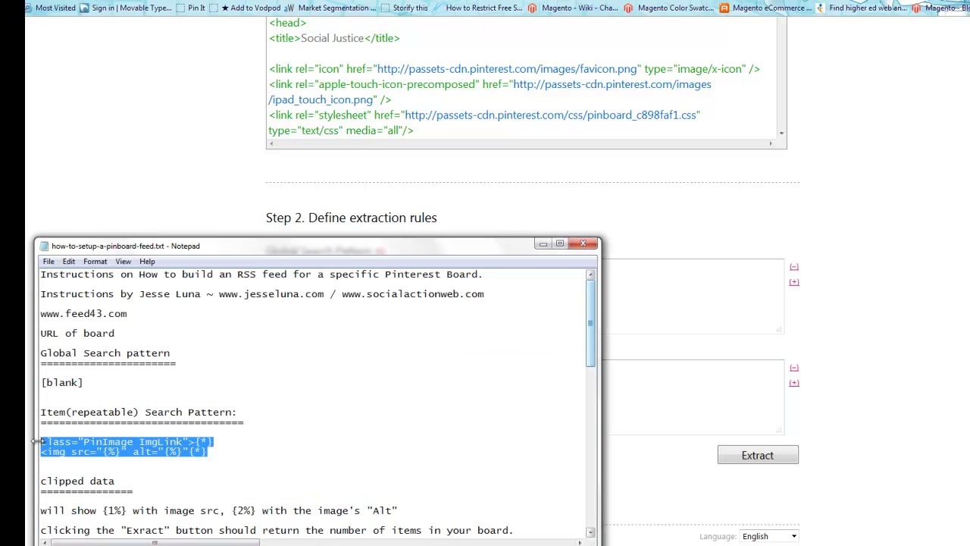
{"action": "right_click", "coordinate": [67, 452]}
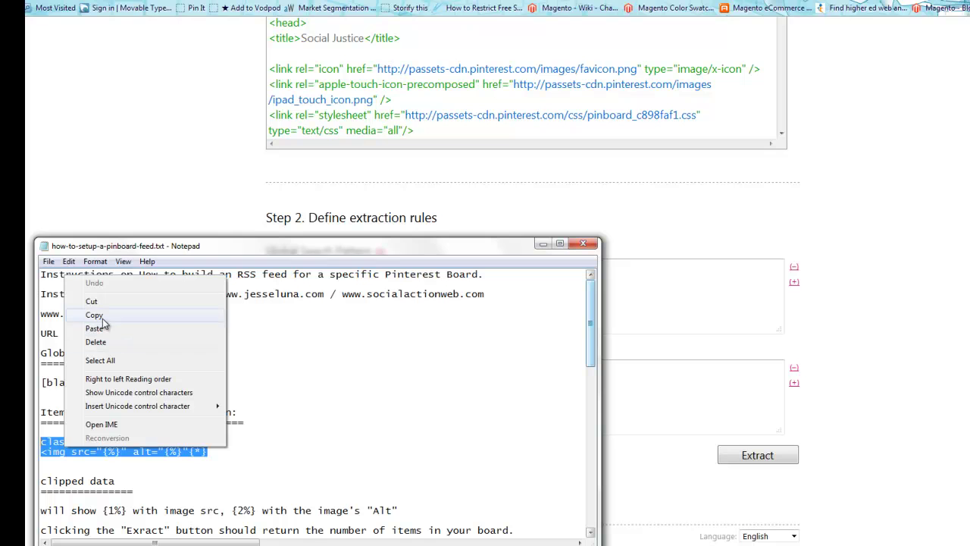
{"action": "left_click", "coordinate": [96, 314]}
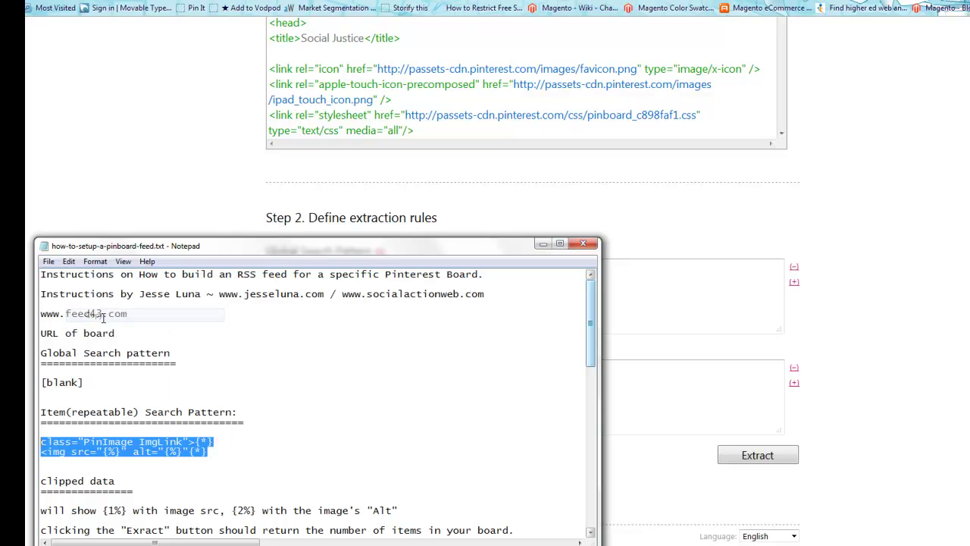
{"action": "left_click", "coordinate": [633, 391]}
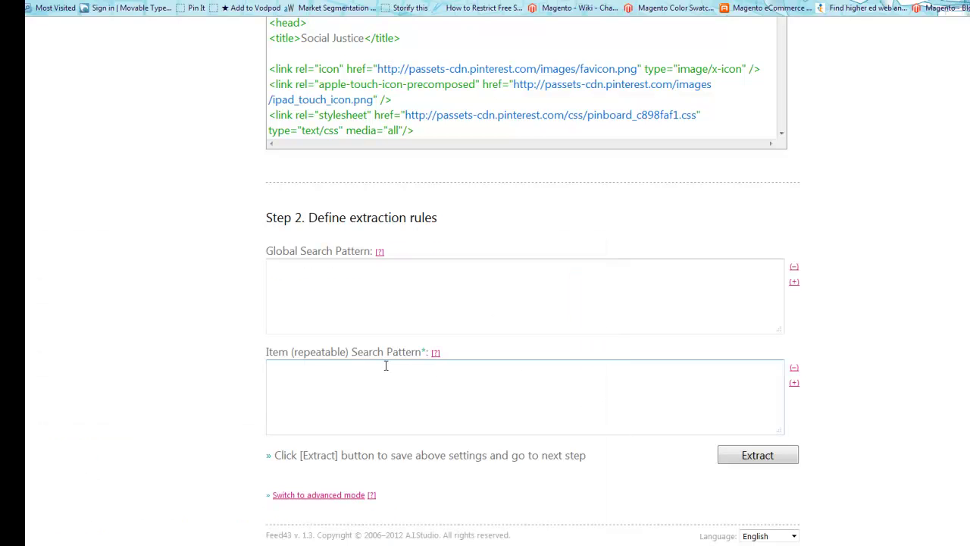
{"action": "key", "text": "ctrl+v"}
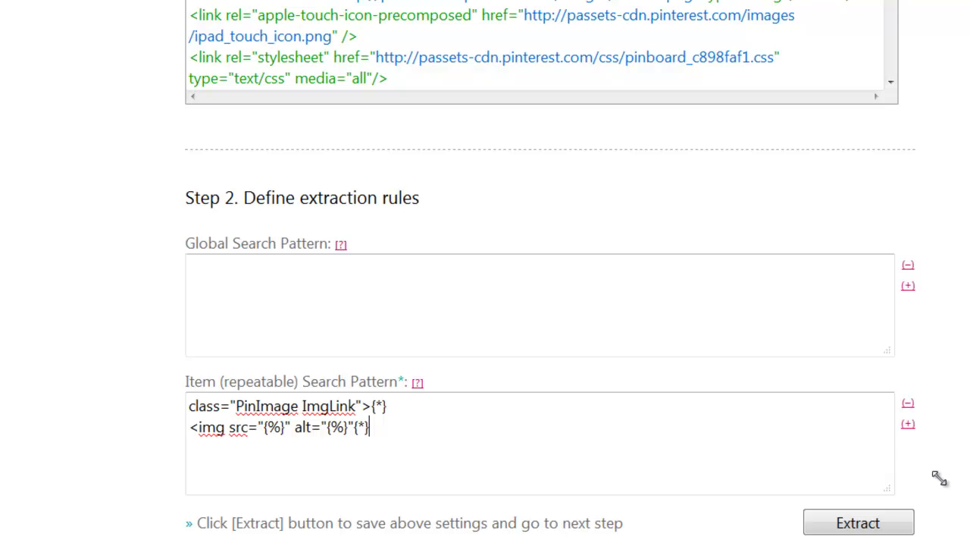
- Extract the items, finding 10 pins each with an image URL and caption
{"action": "left_click", "coordinate": [857, 525]}
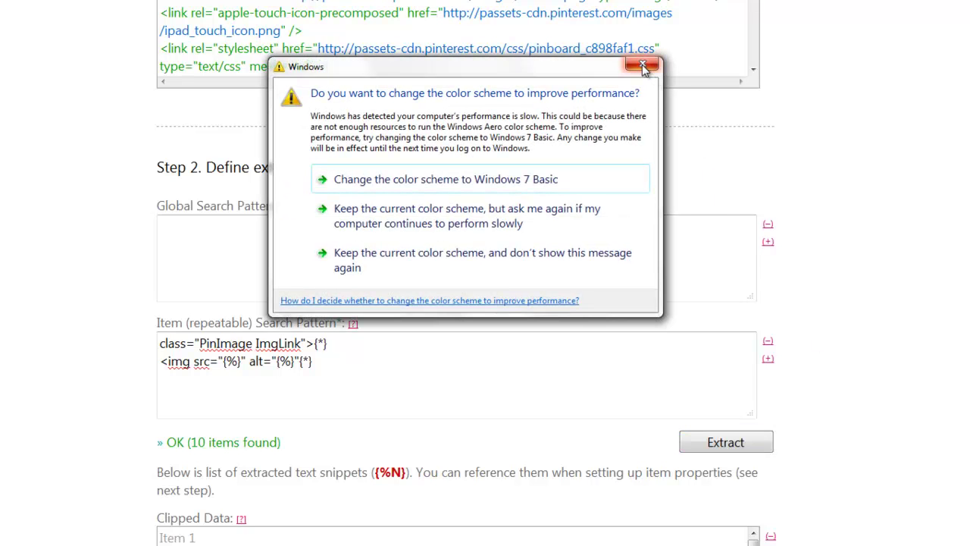
{"action": "left_click", "coordinate": [642, 64]}
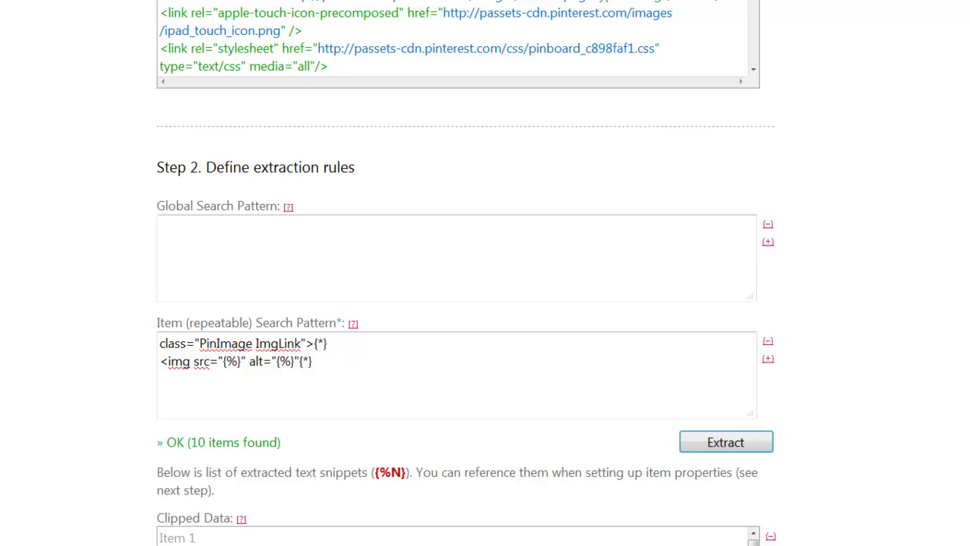
{"action": "scroll", "coordinate": [466, 273], "scroll_direction": "down", "scroll_amount": 5}
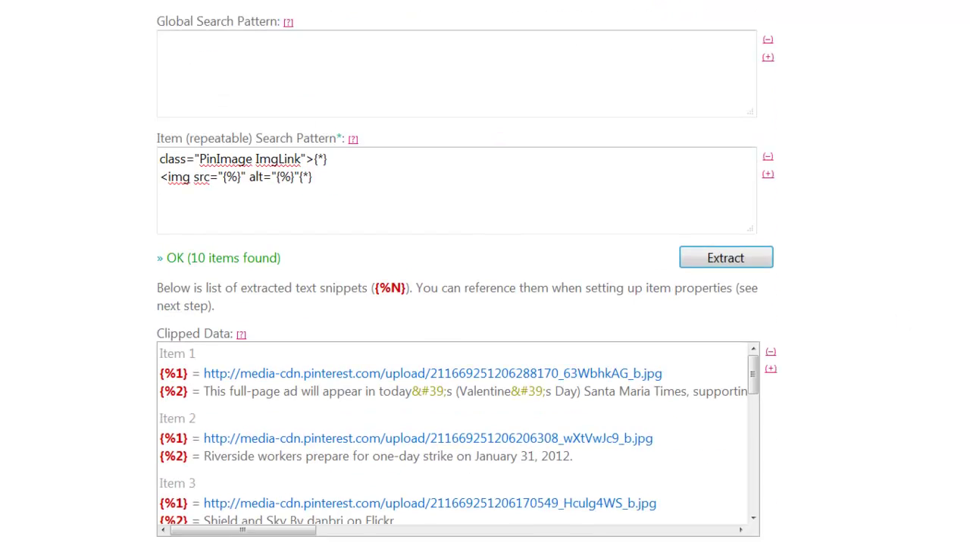
{"action": "scroll", "coordinate": [728, 251], "scroll_direction": "down", "scroll_amount": 3}
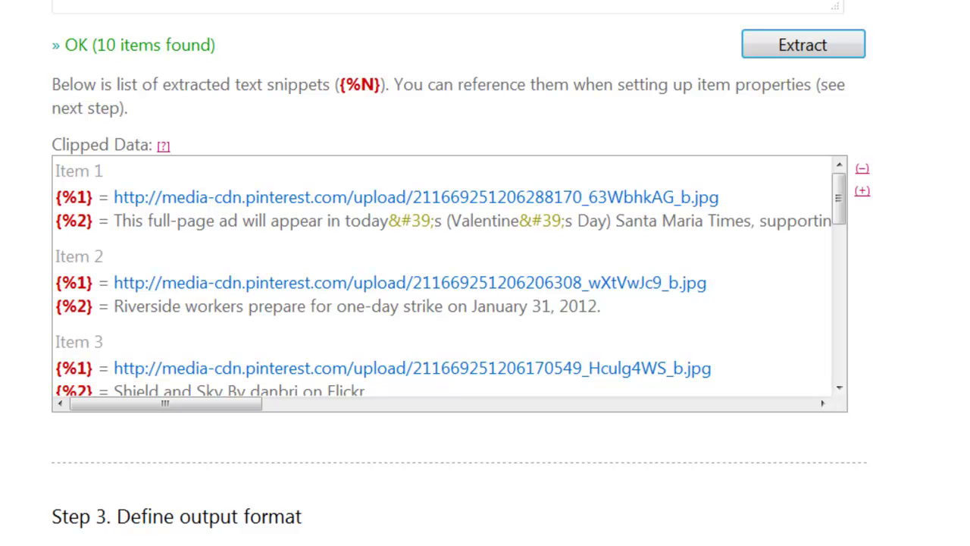
{"action": "scroll", "coordinate": [455, 273], "scroll_direction": "down", "scroll_amount": 5}
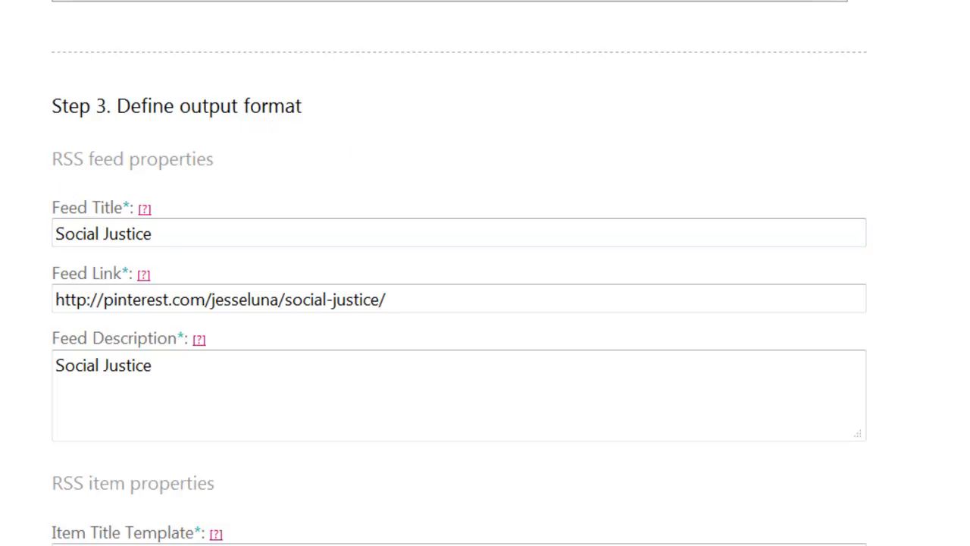
{"action": "scroll", "coordinate": [460, 273], "scroll_direction": "down", "scroll_amount": 2}
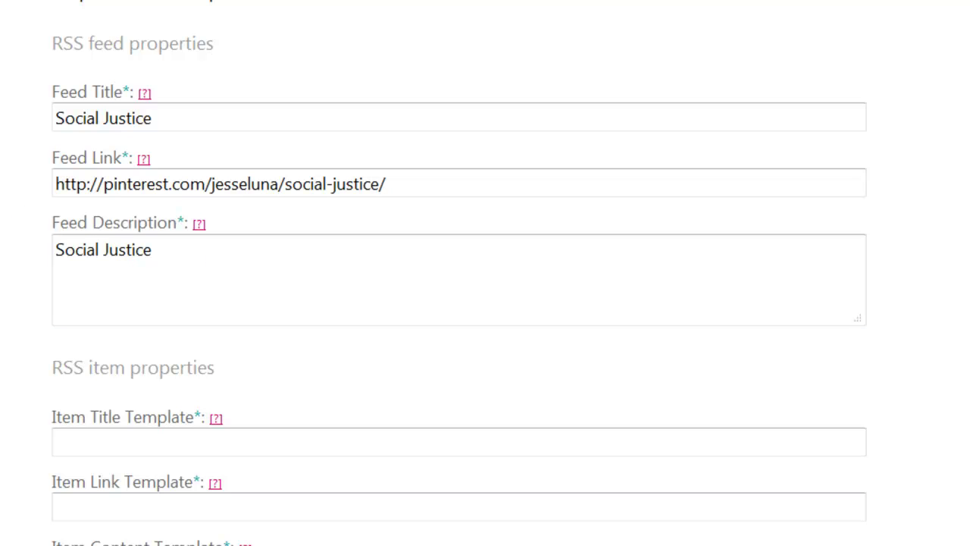
{"action": "left_click", "coordinate": [81, 121]}
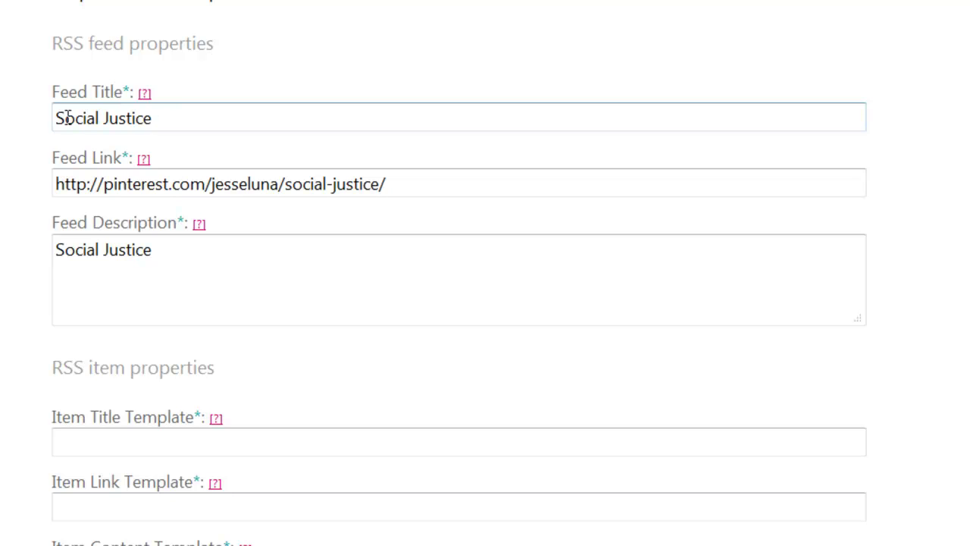
{"action": "left_click", "coordinate": [99, 136]}
{"action": "left_click", "coordinate": [179, 173]}
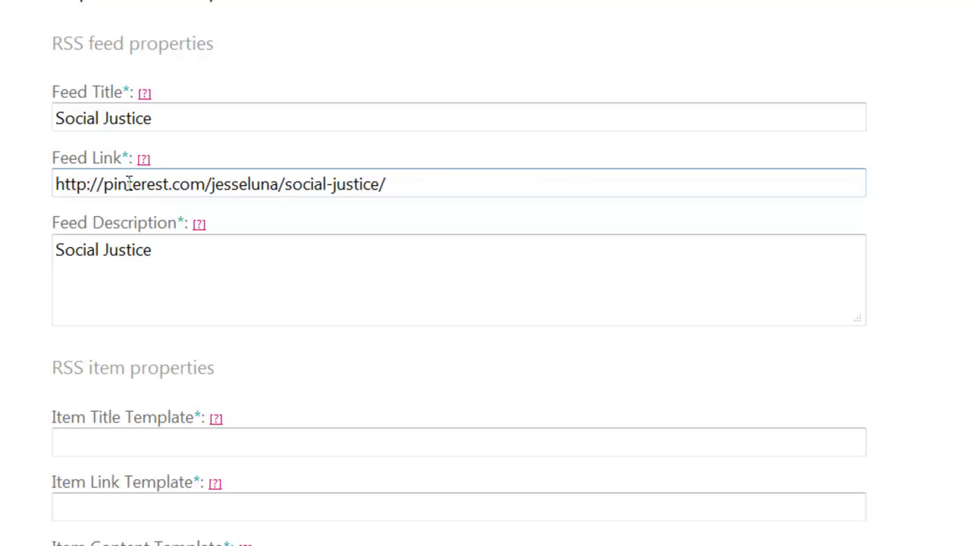
{"action": "left_click", "coordinate": [169, 233]}
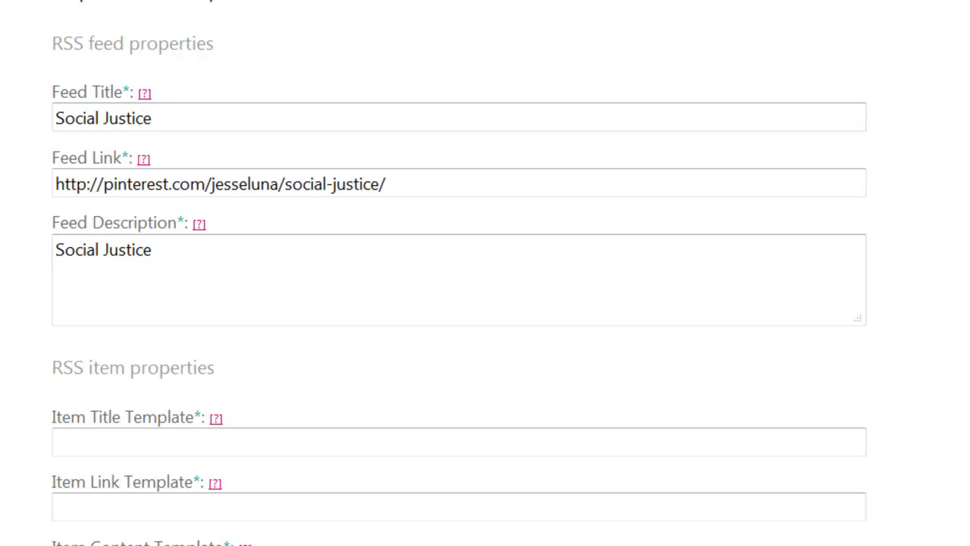
{"action": "scroll", "coordinate": [292, 135], "scroll_direction": "down", "scroll_amount": 3}
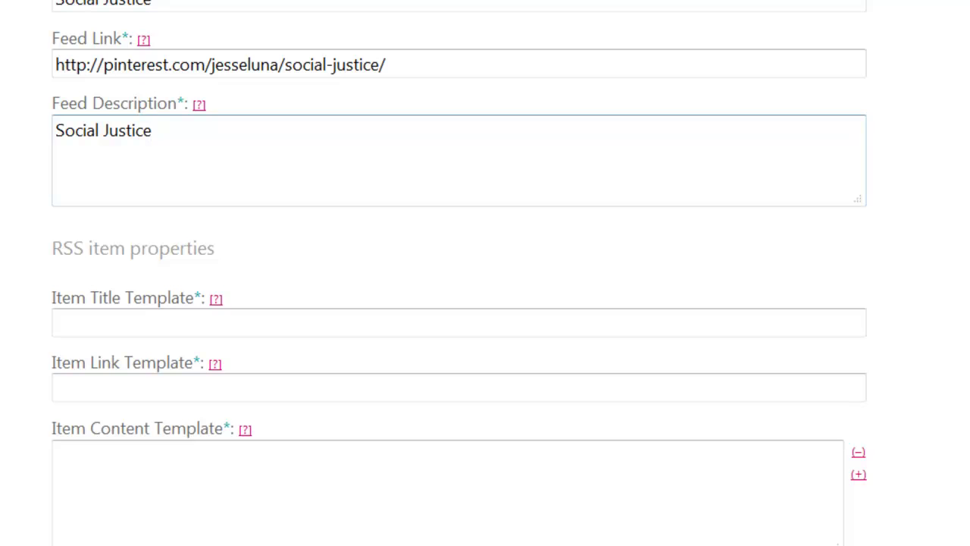
{"action": "scroll", "coordinate": [234, 152], "scroll_direction": "down", "scroll_amount": 2}
{"action": "scroll", "coordinate": [89, 69], "scroll_direction": "down", "scroll_amount": 2}
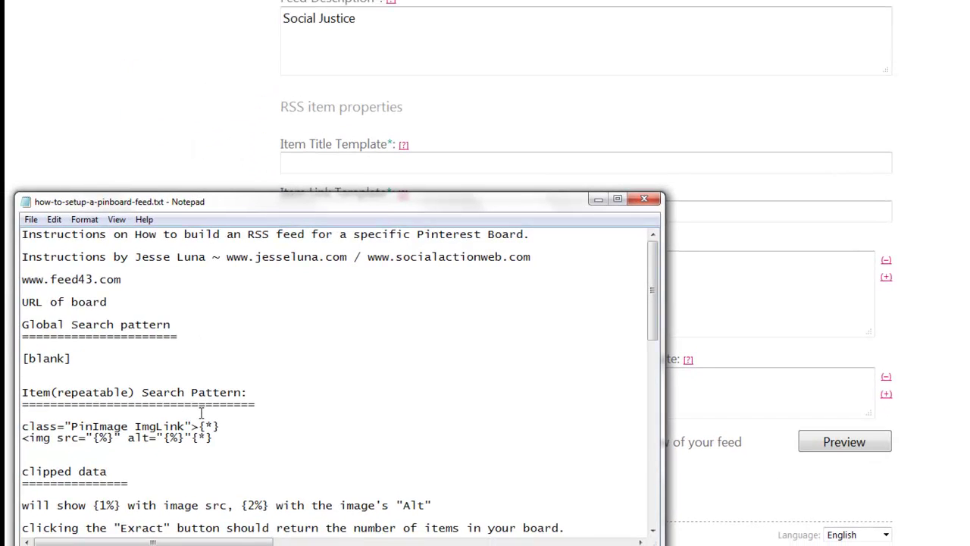
- Copy {%2} from the Notepad notes and paste it into the Item Title Template field
{"action": "scroll", "coordinate": [201, 414], "scroll_direction": "down", "scroll_amount": 3}
{"action": "scroll", "coordinate": [202, 413], "scroll_direction": "down", "scroll_amount": 2}
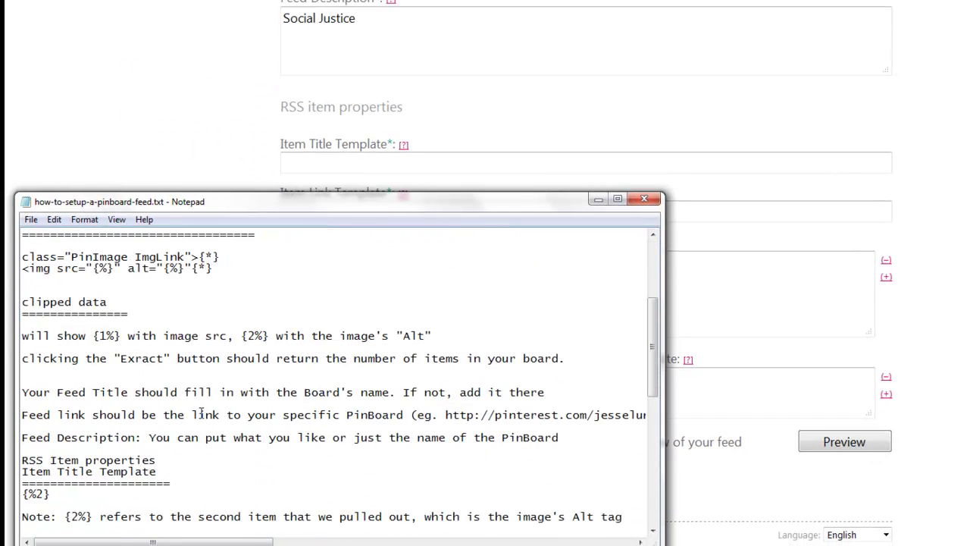
{"action": "scroll", "coordinate": [202, 414], "scroll_direction": "down", "scroll_amount": 5}
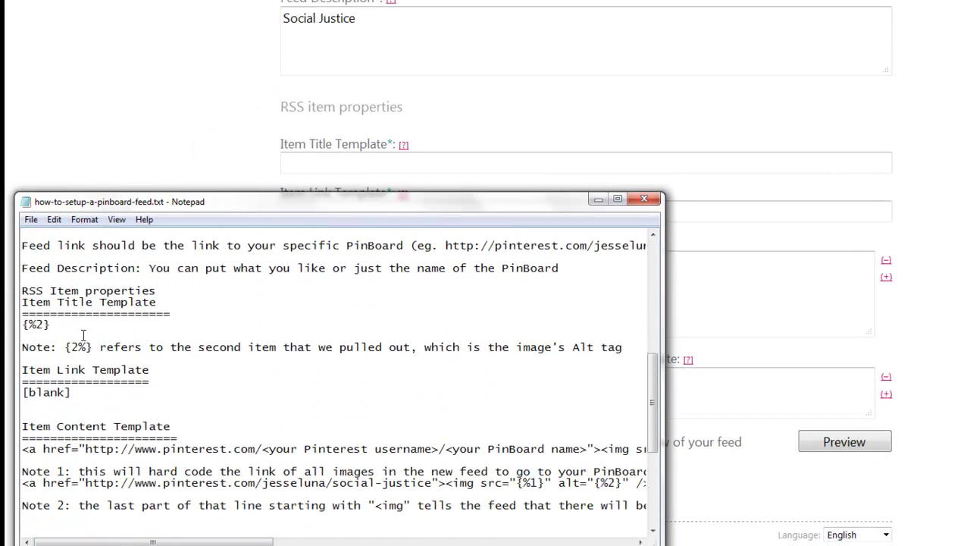
{"action": "left_click_drag", "start_coordinate": [51, 325], "coordinate": [20, 326]}
{"action": "key", "text": "ctrl+c"}
{"action": "left_click", "coordinate": [127, 167]}
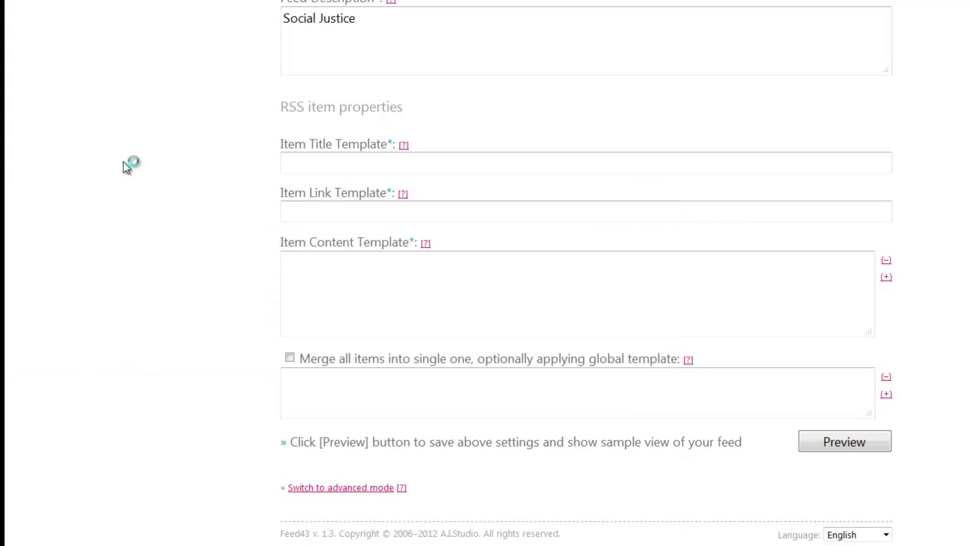
{"action": "left_click", "coordinate": [305, 162]}
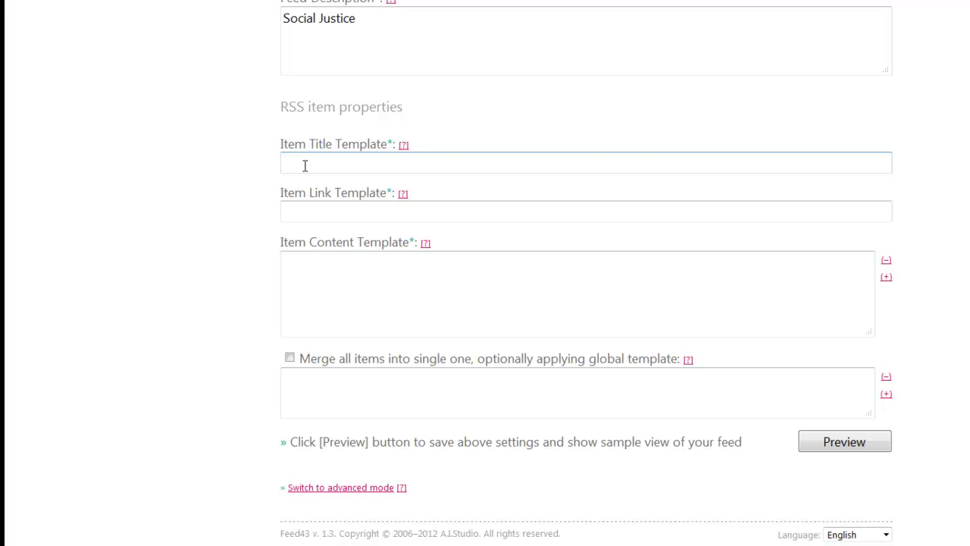
{"action": "key", "text": "ctrl+v"}
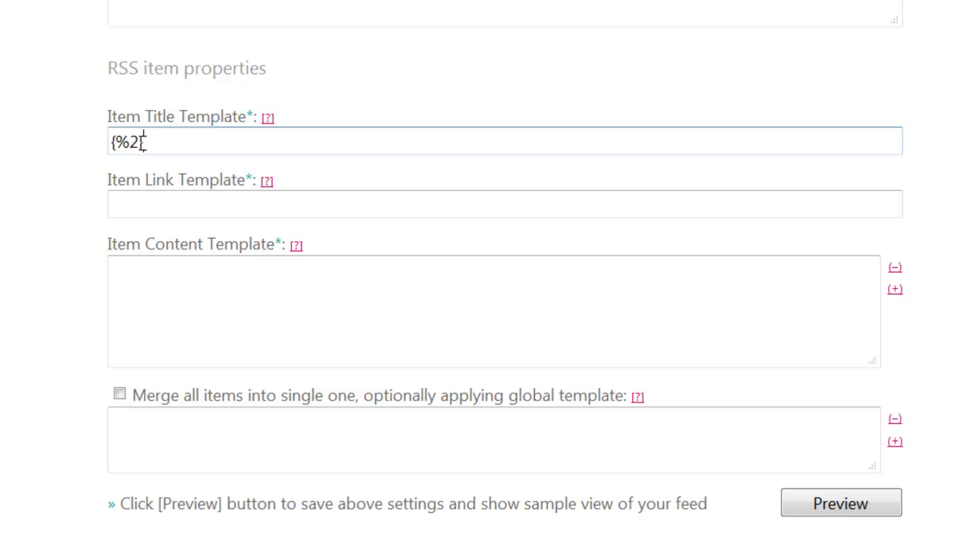
{"action": "left_click", "coordinate": [58, 142]}
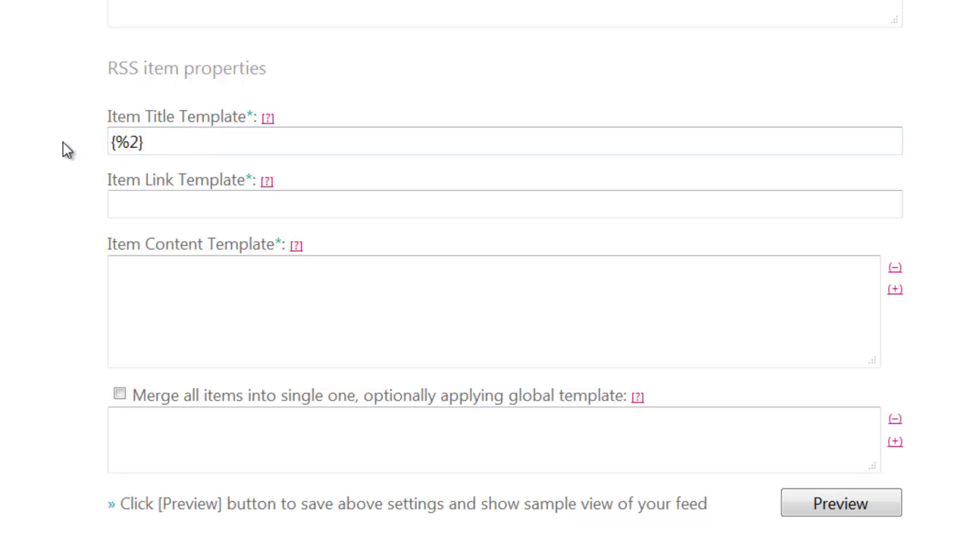
{"action": "scroll", "coordinate": [66, 150], "scroll_direction": "up", "scroll_amount": 10}
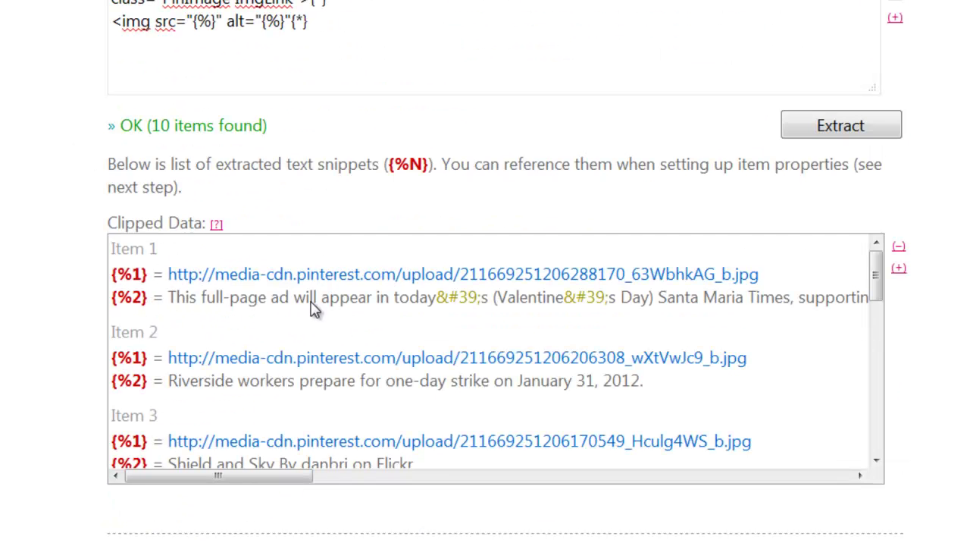
{"action": "scroll", "coordinate": [505, 273], "scroll_direction": "down", "scroll_amount": 3}
{"action": "scroll", "coordinate": [505, 273], "scroll_direction": "down", "scroll_amount": 6}
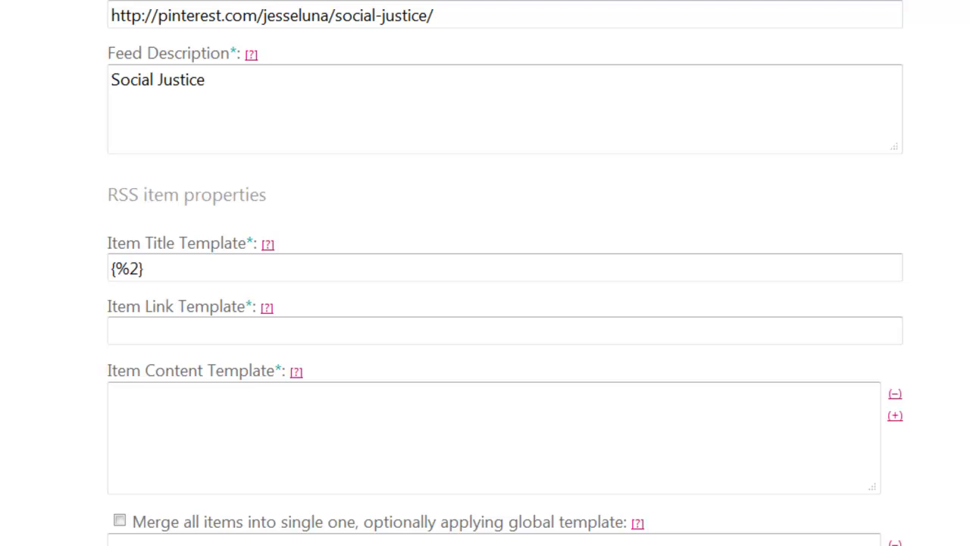
{"action": "left_click", "coordinate": [228, 267]}
{"action": "left_click", "coordinate": [387, 216]}
{"action": "scroll", "coordinate": [387, 215], "scroll_direction": "down", "scroll_amount": 2}
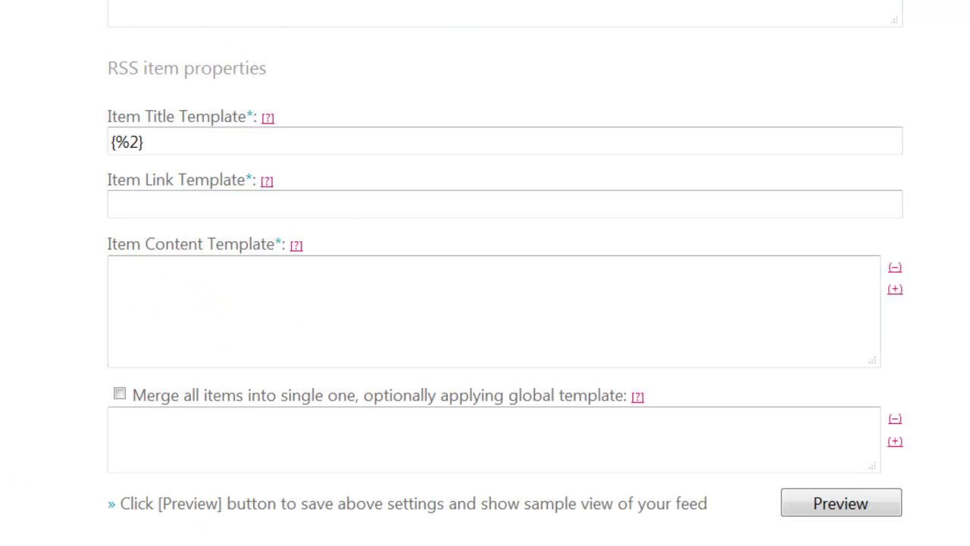
- Paste the notes' <a href=...><img src="{%1}" alt="{%2}" /></a> line into the Item Content Template
{"action": "key", "text": "alt+Tab"}
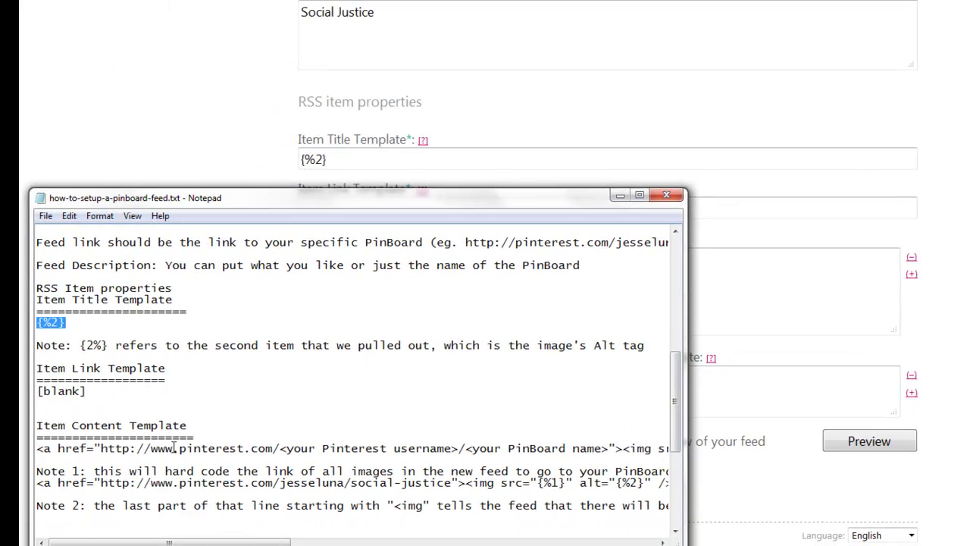
{"action": "left_click", "coordinate": [173, 450]}
{"action": "key", "text": "End"}
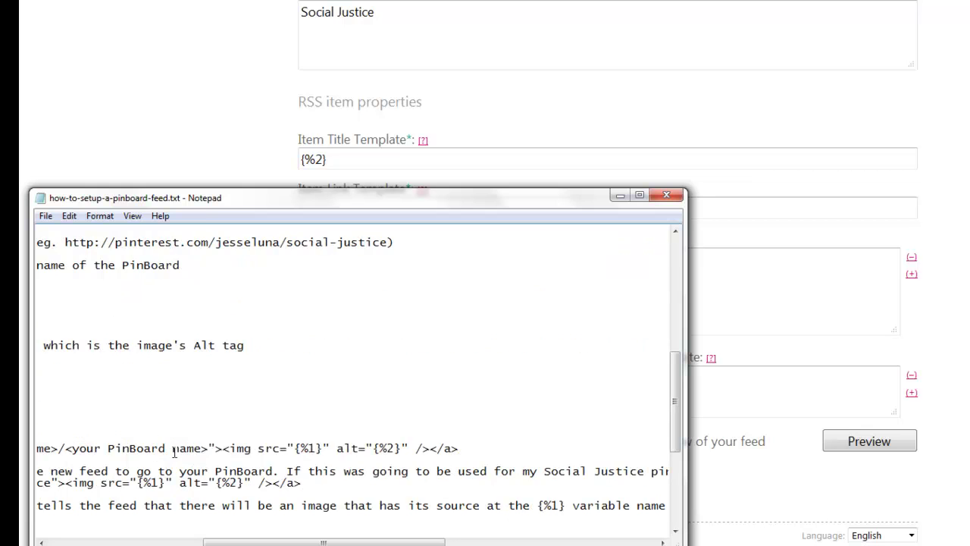
{"action": "key", "text": "shift+Home"}
{"action": "right_click", "coordinate": [183, 450]}
{"action": "left_click", "coordinate": [220, 296]}
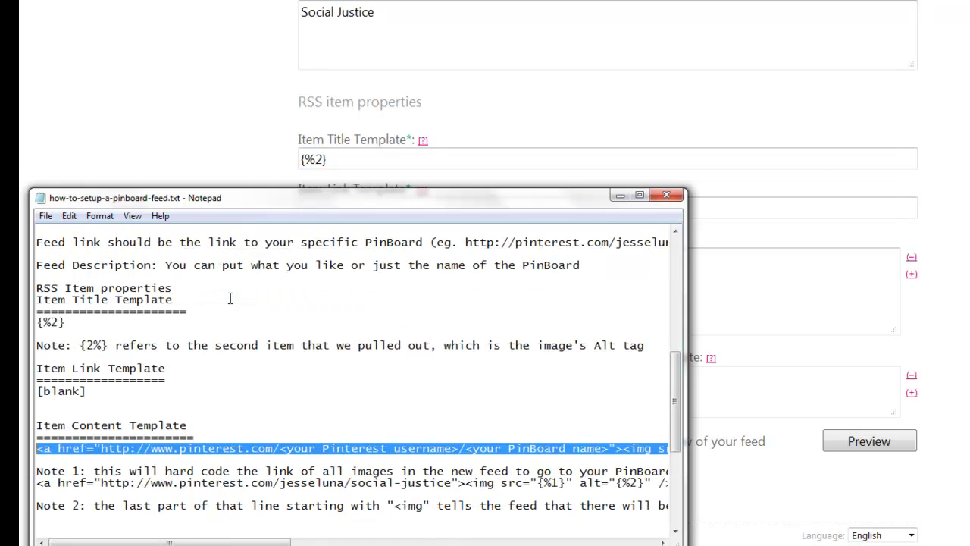
{"action": "left_click", "coordinate": [205, 150]}
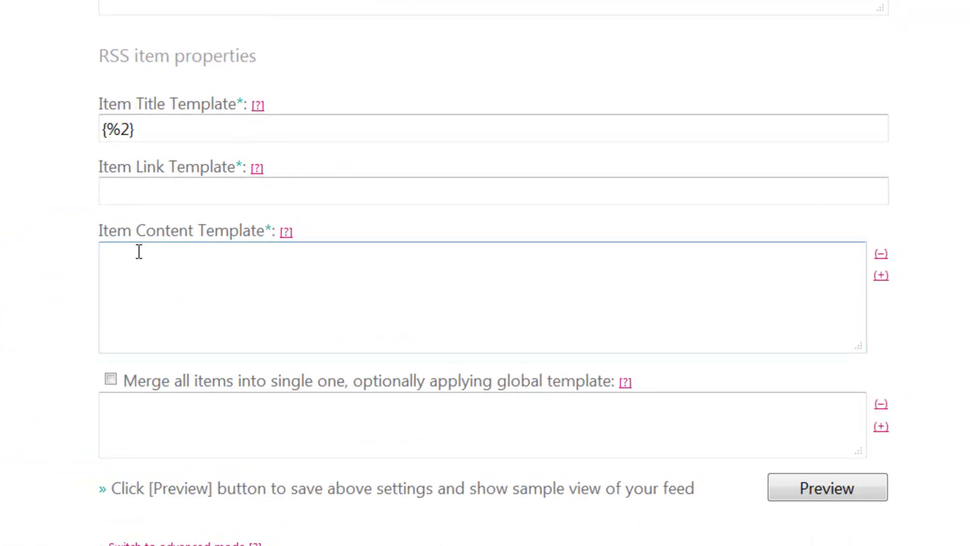
{"action": "left_click", "coordinate": [138, 256]}
{"action": "key", "text": "ctrl+v"}
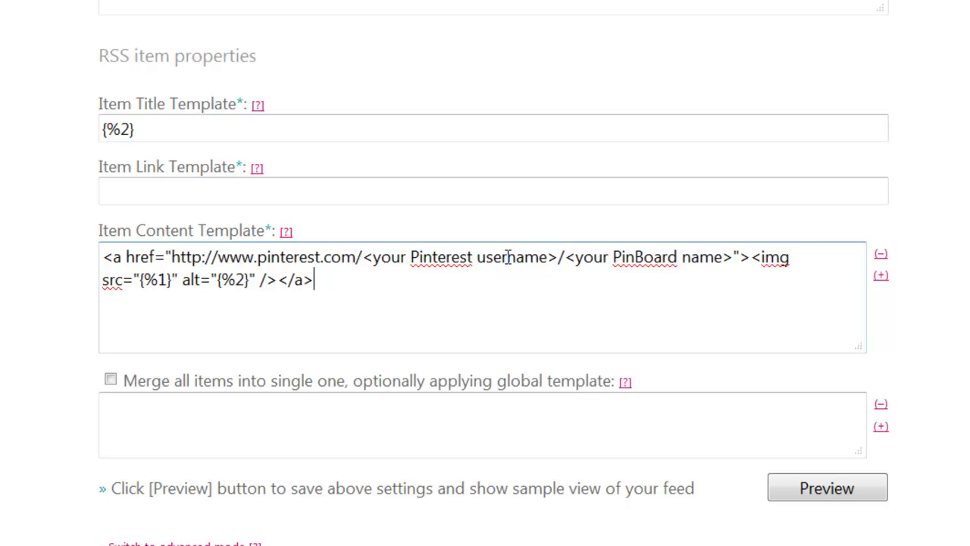
{"action": "left_click", "coordinate": [85, 243]}
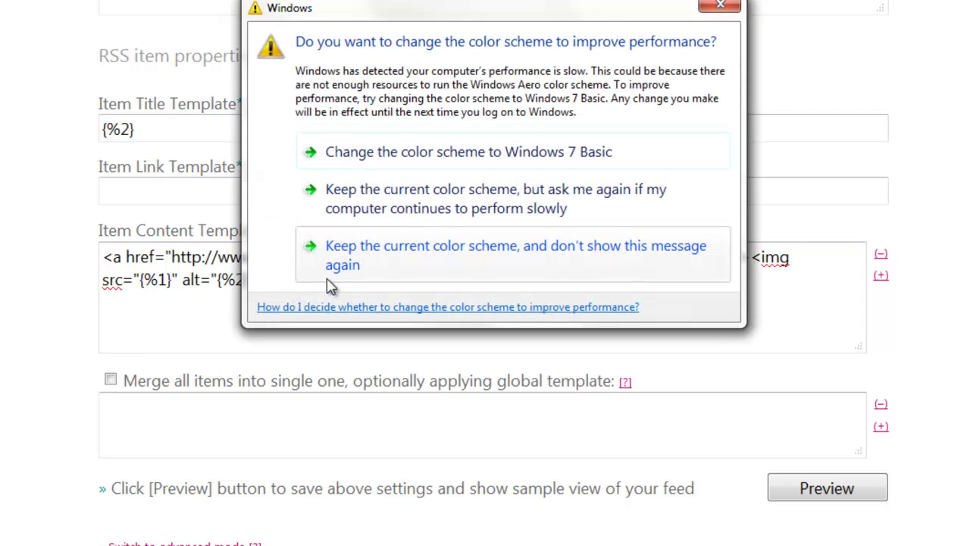
- Replace the <your Pinterest username> placeholder in the content template with the Pinterest username
{"action": "left_click", "coordinate": [720, 6]}
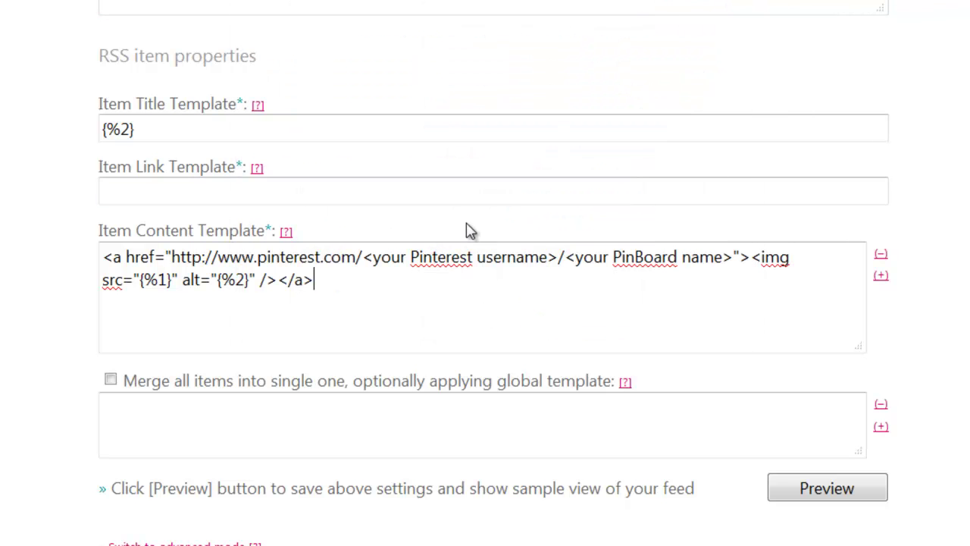
{"action": "left_click_drag", "start_coordinate": [558, 257], "coordinate": [364, 261]}
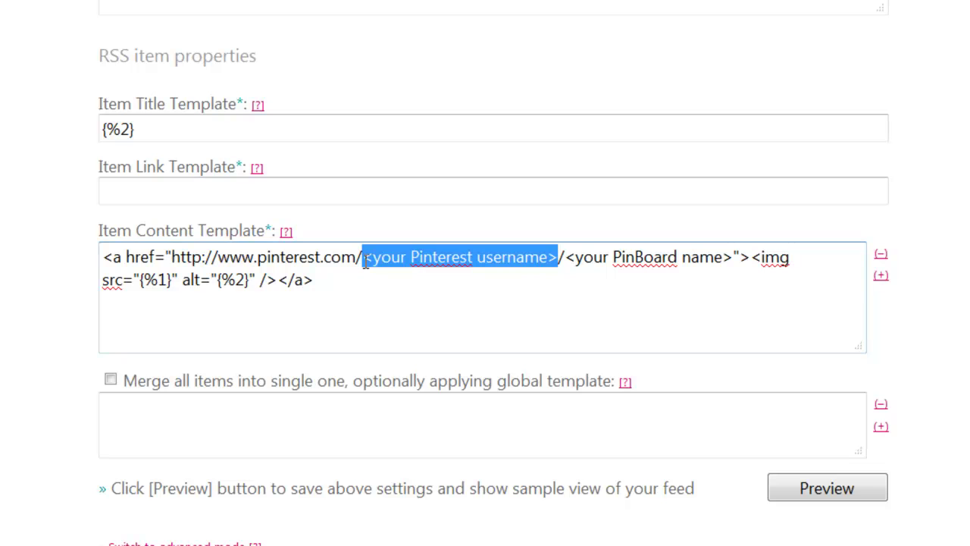
{"action": "type", "text": "jesseluna"}
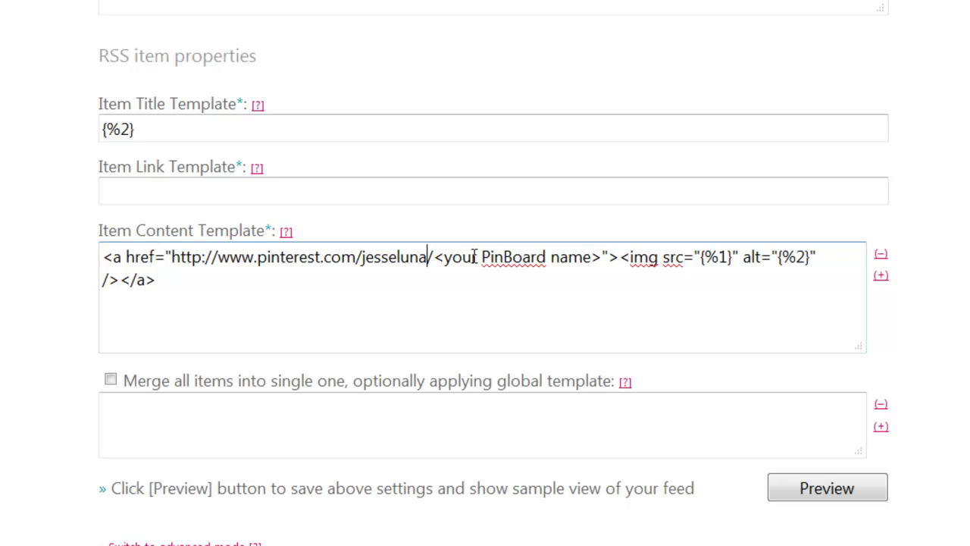
- Replace the <your PinBoard name> placeholder with social-justice
{"action": "left_click", "coordinate": [601, 257]}
{"action": "left_click_drag", "start_coordinate": [601, 257], "coordinate": [461, 260]}
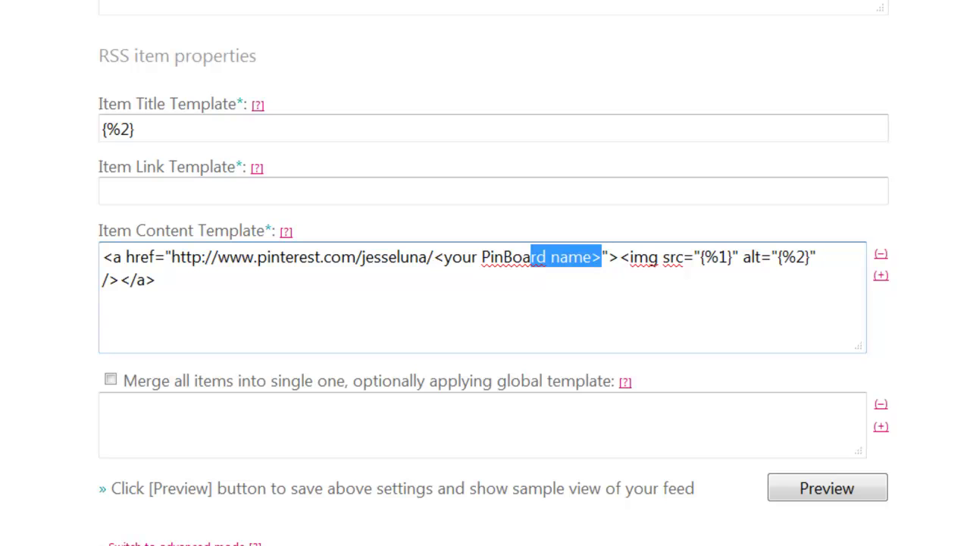
{"action": "mouse_move", "coordinate": [530, 257]}
{"action": "left_mouse_down"}
{"action": "mouse_move", "coordinate": [429, 257]}
{"action": "mouse_move", "coordinate": [543, 257]}
{"action": "left_mouse_up"}
{"action": "left_click", "coordinate": [437, 257]}
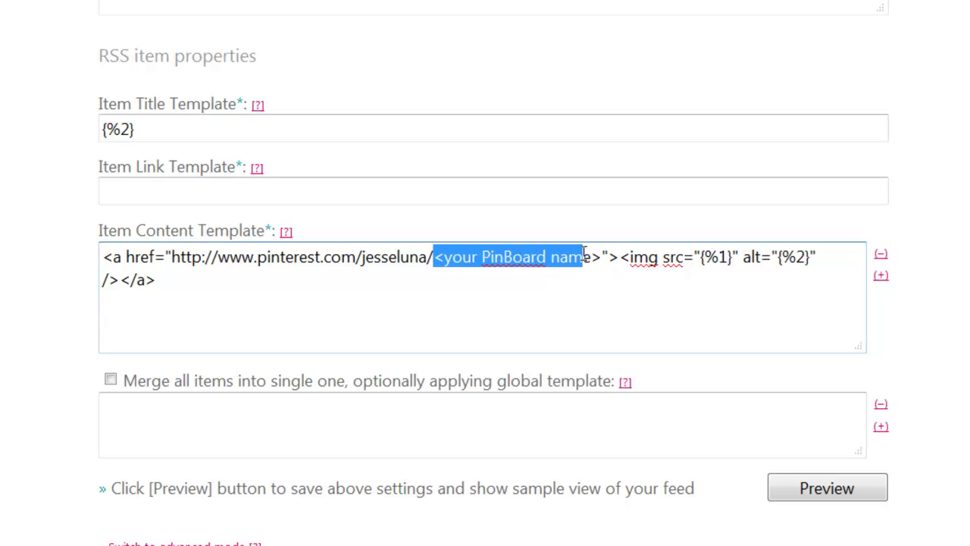
{"action": "left_click_drag", "start_coordinate": [586, 253], "coordinate": [605, 255]}
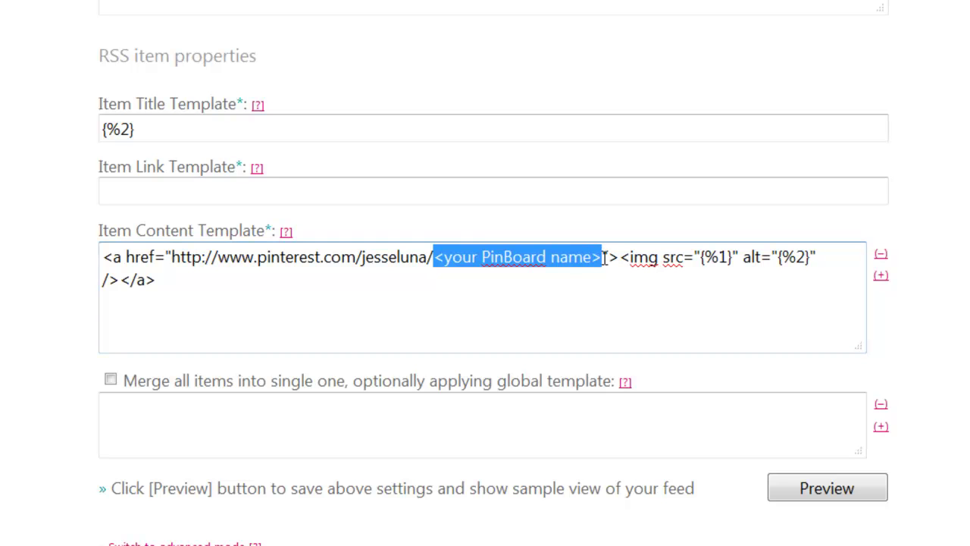
{"action": "type", "text": "social-"}
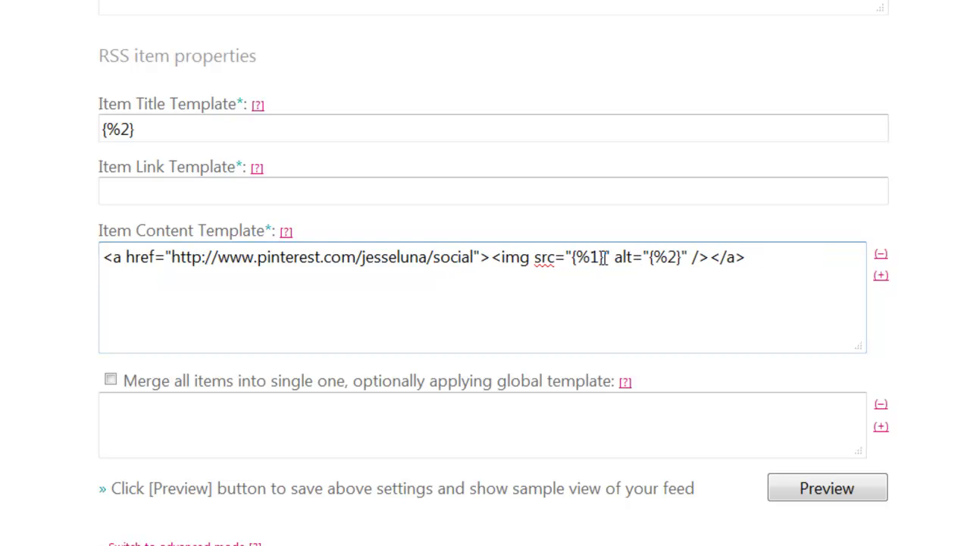
{"action": "type", "text": "justice"}
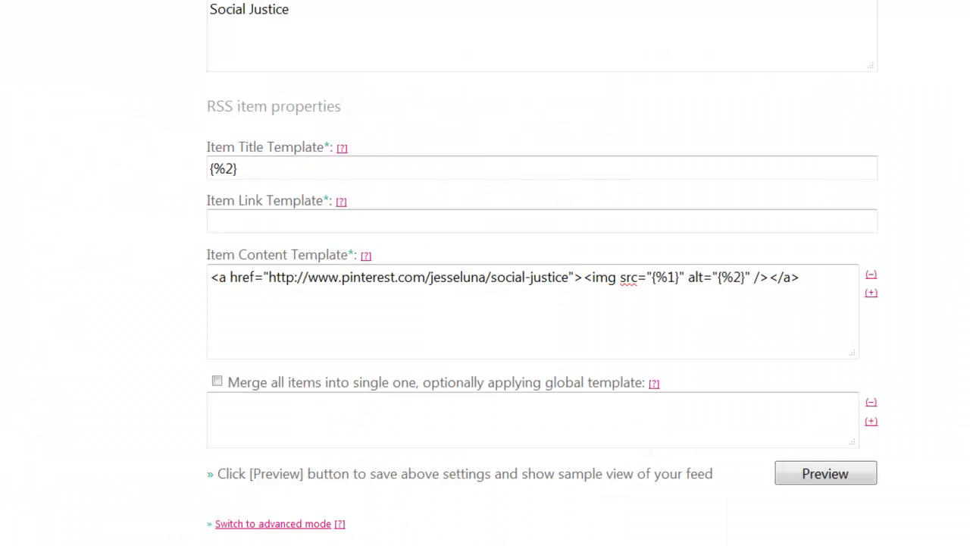
{"action": "left_click", "coordinate": [744, 301]}
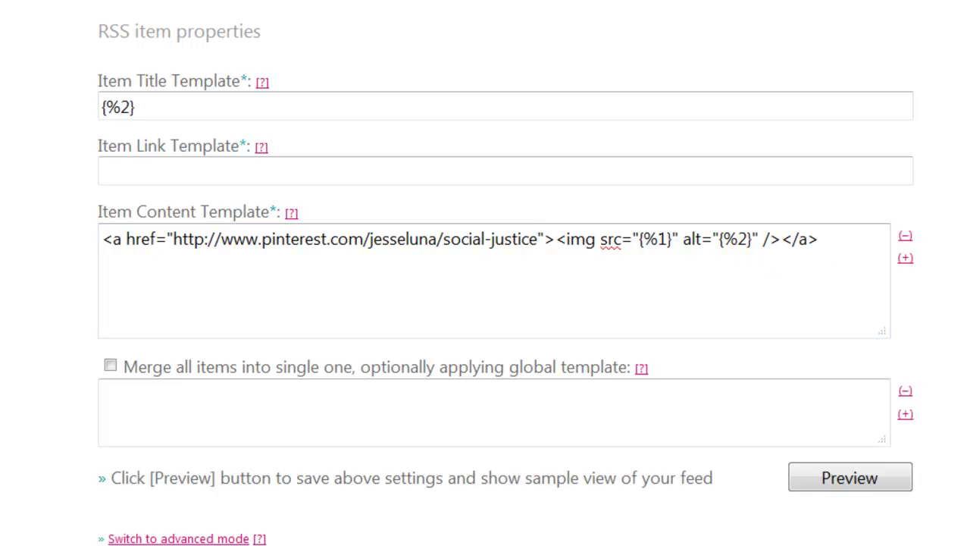
{"action": "left_click", "coordinate": [127, 395]}
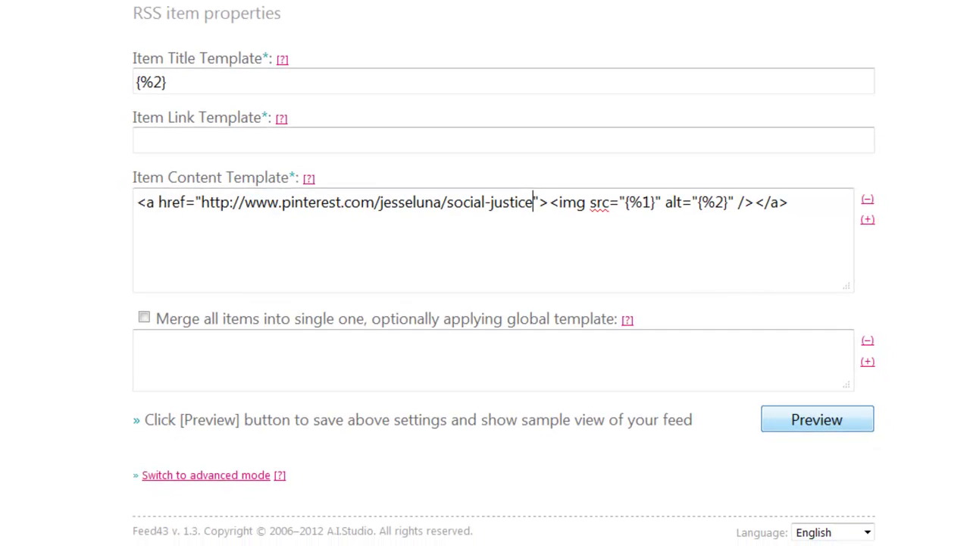
- Preview the feed's 10 captioned pins, then scroll down to the Step 4 feed URLs
{"action": "left_click", "coordinate": [812, 423]}
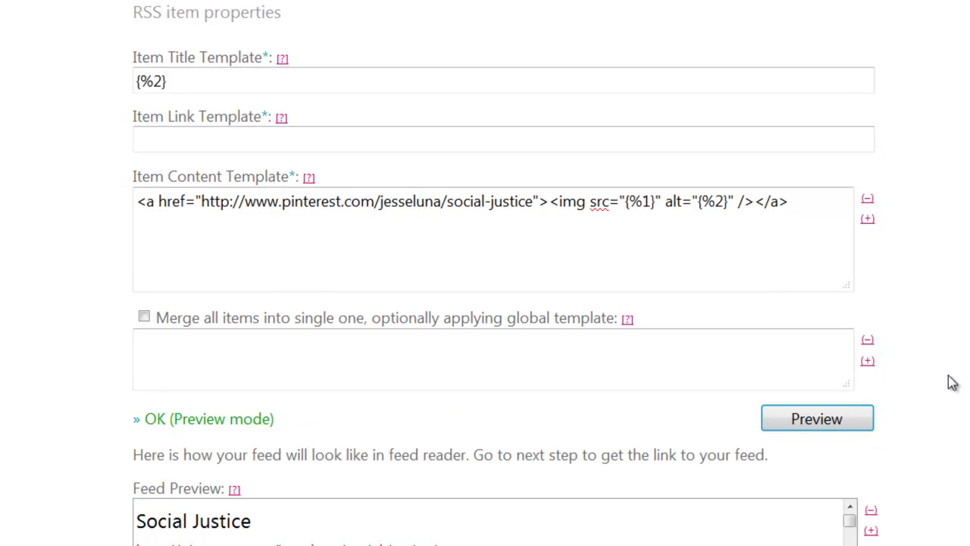
{"action": "scroll", "coordinate": [904, 343], "scroll_direction": "down", "scroll_amount": 5}
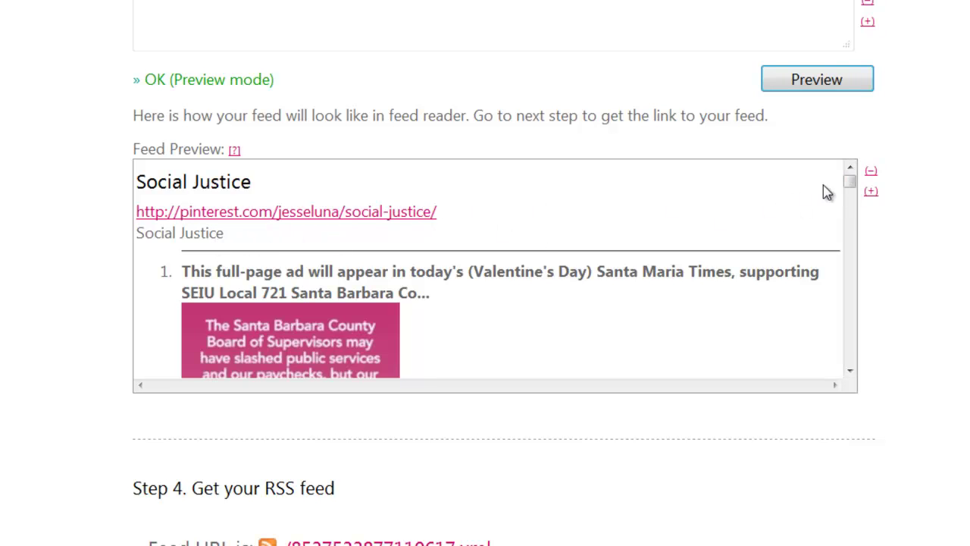
{"action": "left_click_drag", "start_coordinate": [853, 189], "coordinate": [860, 277]}
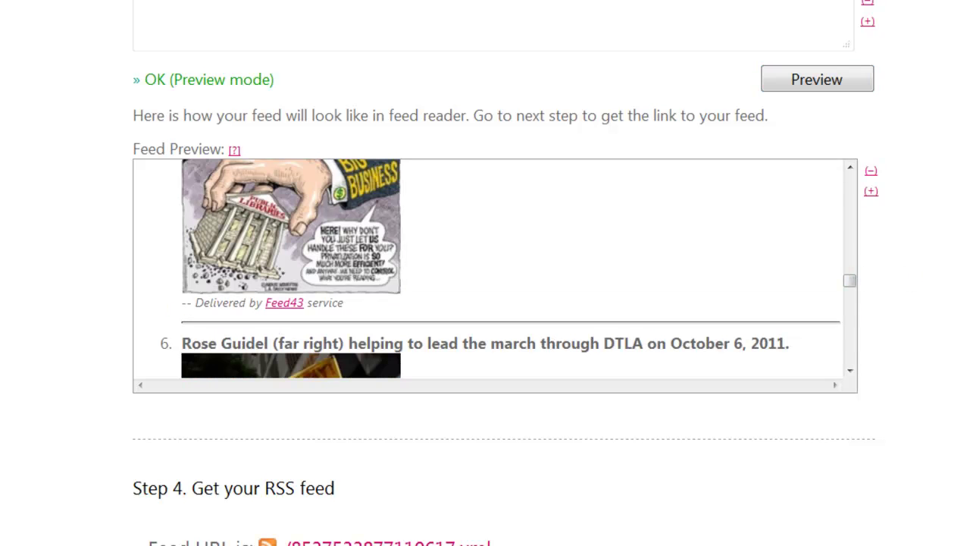
{"action": "scroll", "coordinate": [485, 303], "scroll_direction": "down", "scroll_amount": 3}
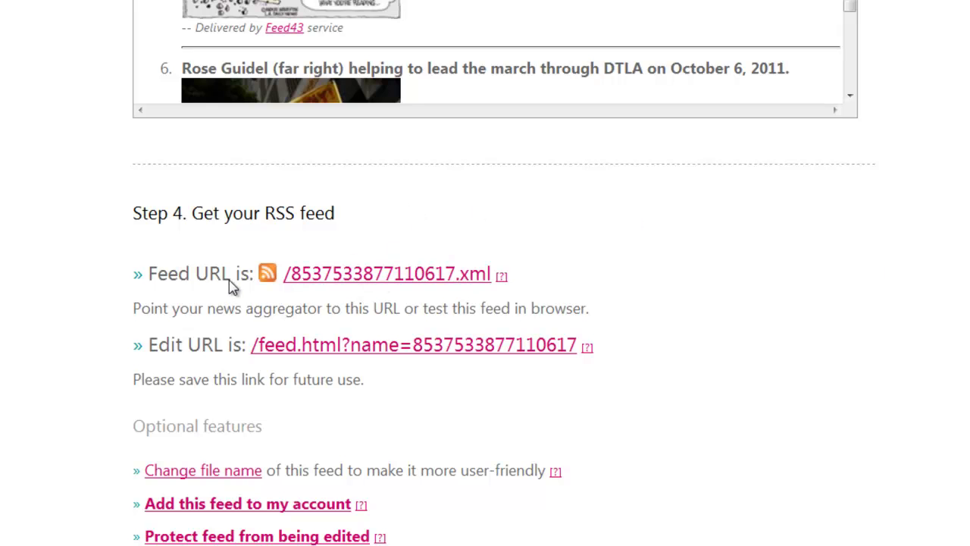
{"action": "right_click", "coordinate": [331, 280]}
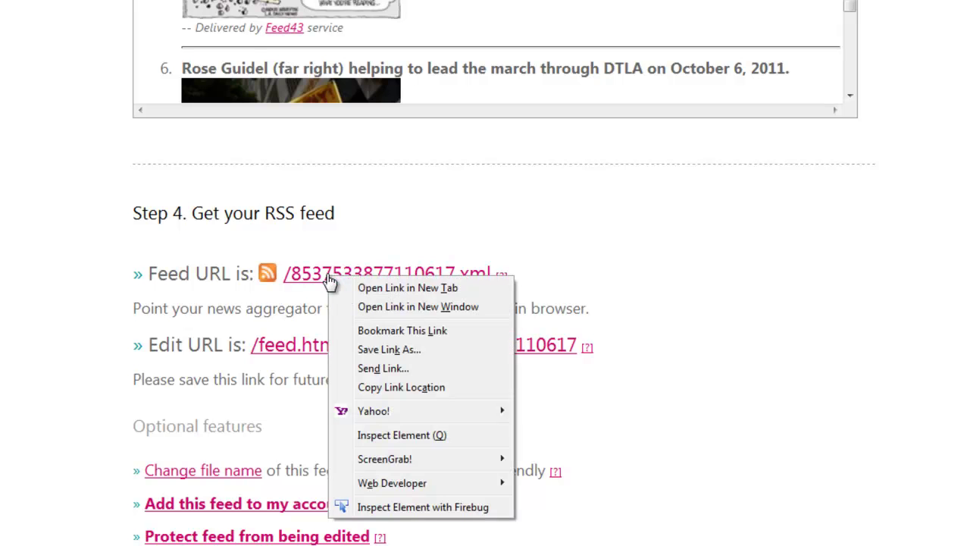
{"action": "left_click", "coordinate": [377, 387]}
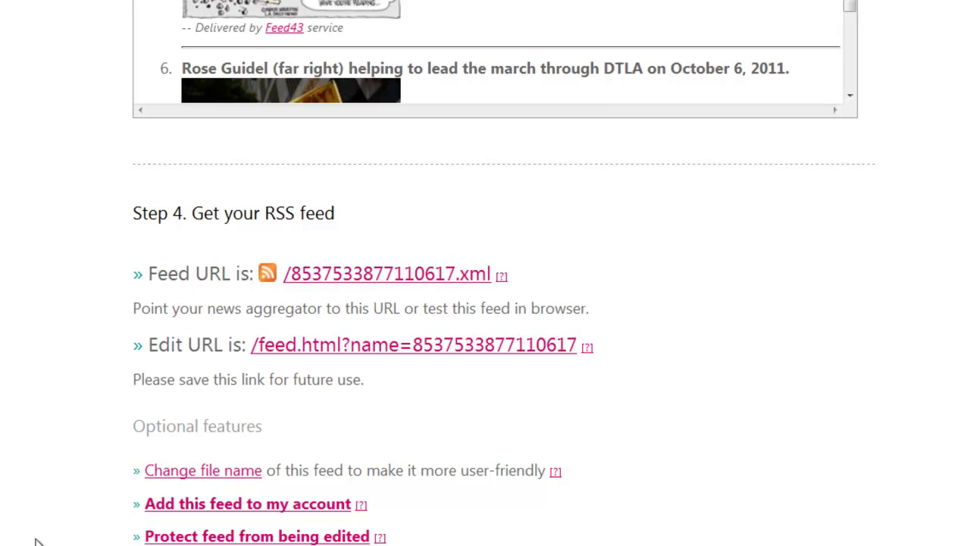
{"action": "key", "text": "alt+Tab"}
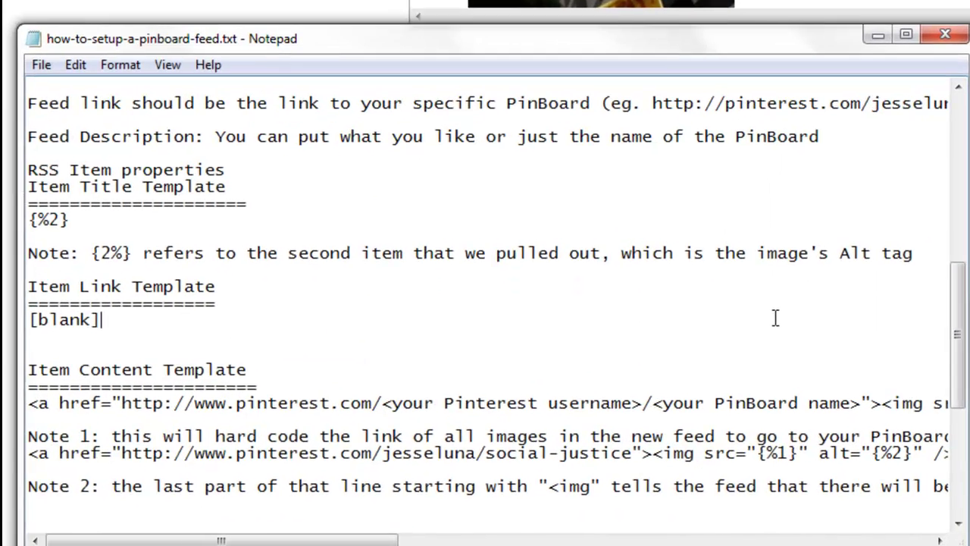
{"action": "scroll", "coordinate": [786, 317], "scroll_direction": "down", "scroll_amount": 6}
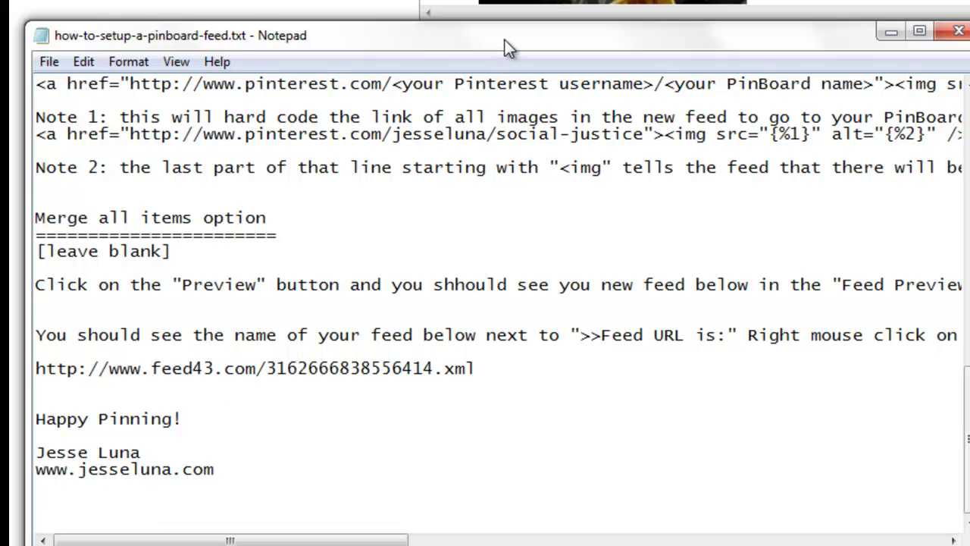
{"action": "type", "text": "http://www.feed43.com/8537533877110617.xml"}
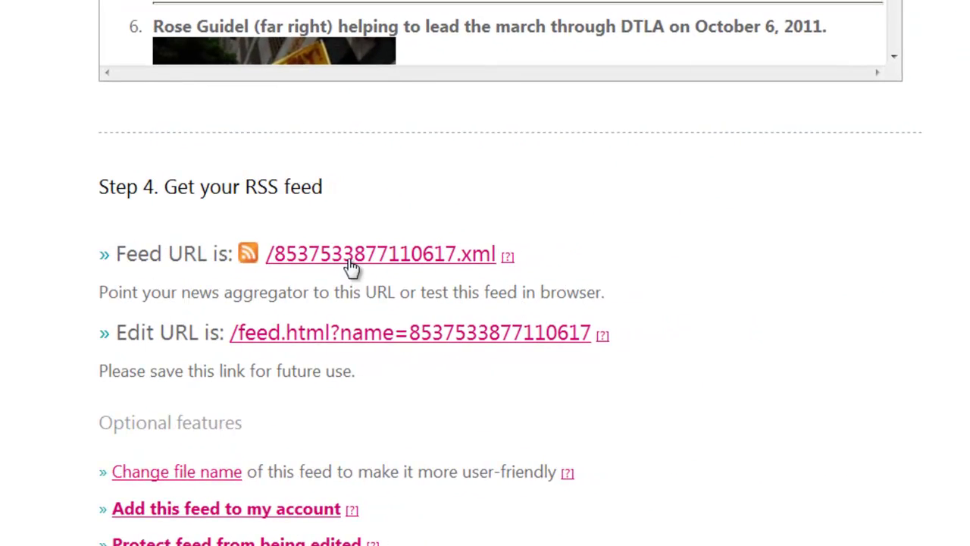
- Open the feed's .xml URL in a new tab and scroll through its captioned pin items
{"action": "right_click", "coordinate": [354, 257]}
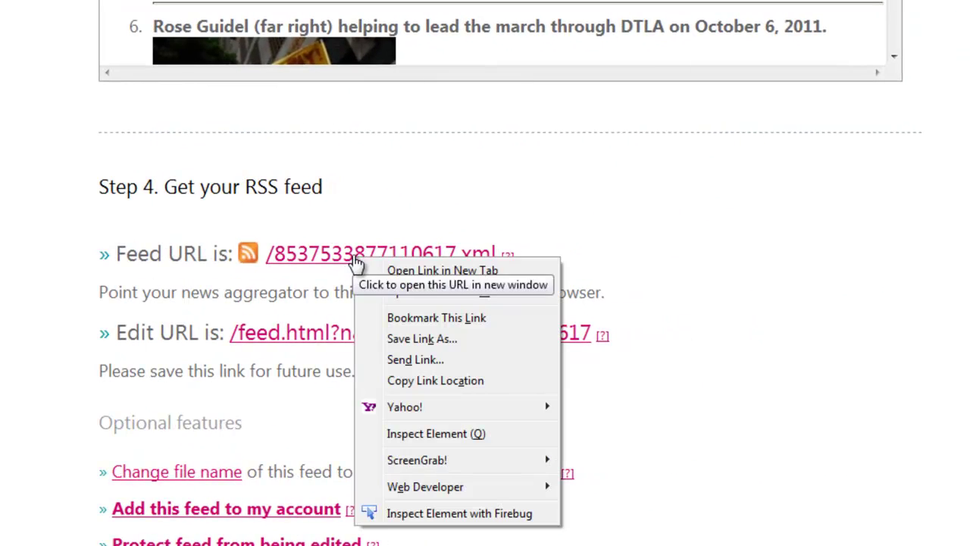
{"action": "left_click", "coordinate": [443, 274]}
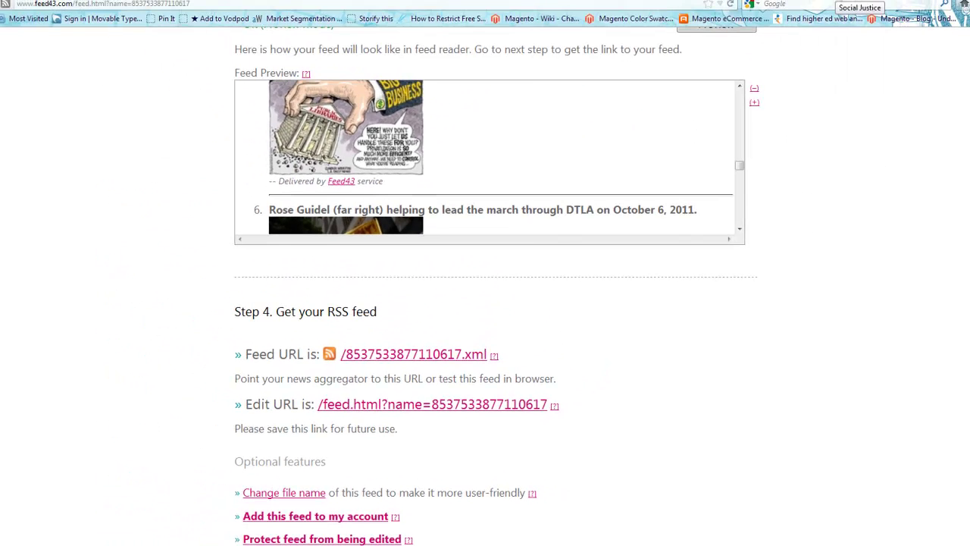
{"action": "key", "text": "ctrl+Tab"}
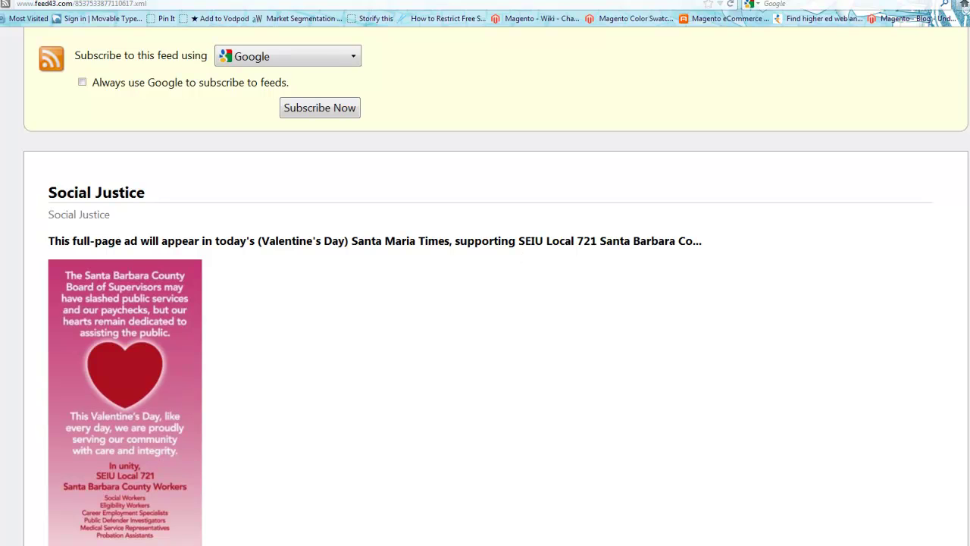
{"action": "scroll", "coordinate": [485, 303], "scroll_direction": "down", "scroll_amount": 5}
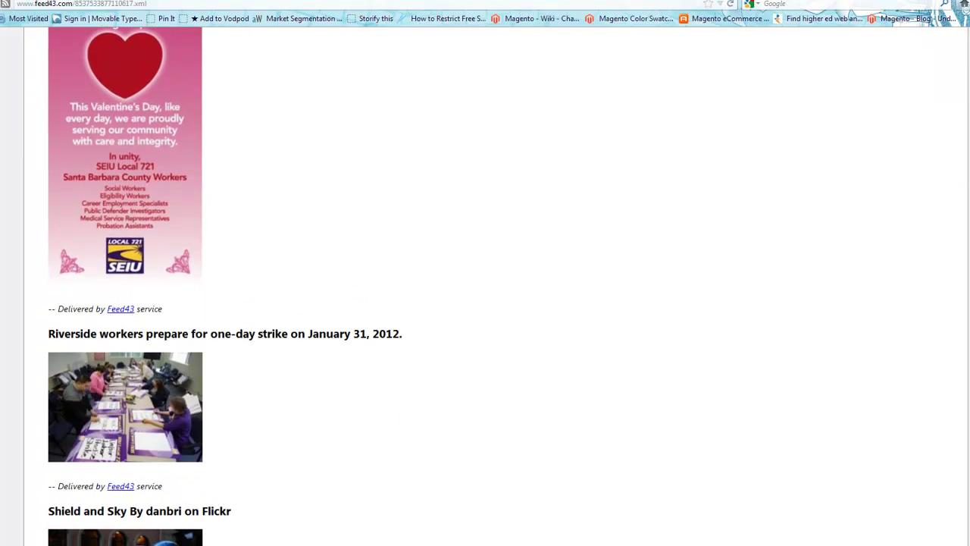
{"action": "scroll", "coordinate": [485, 303], "scroll_direction": "down", "scroll_amount": 7}
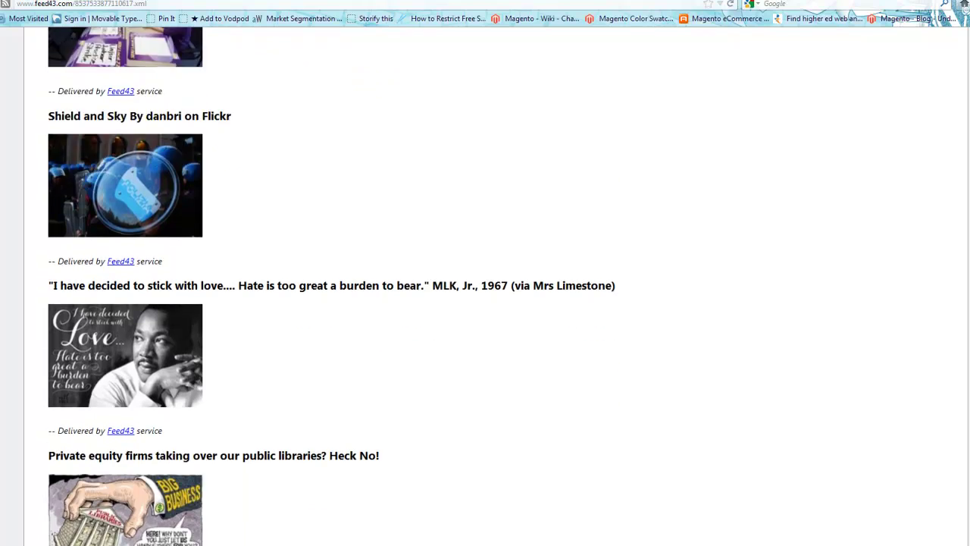
{"action": "scroll", "coordinate": [485, 303], "scroll_direction": "down", "scroll_amount": 3}
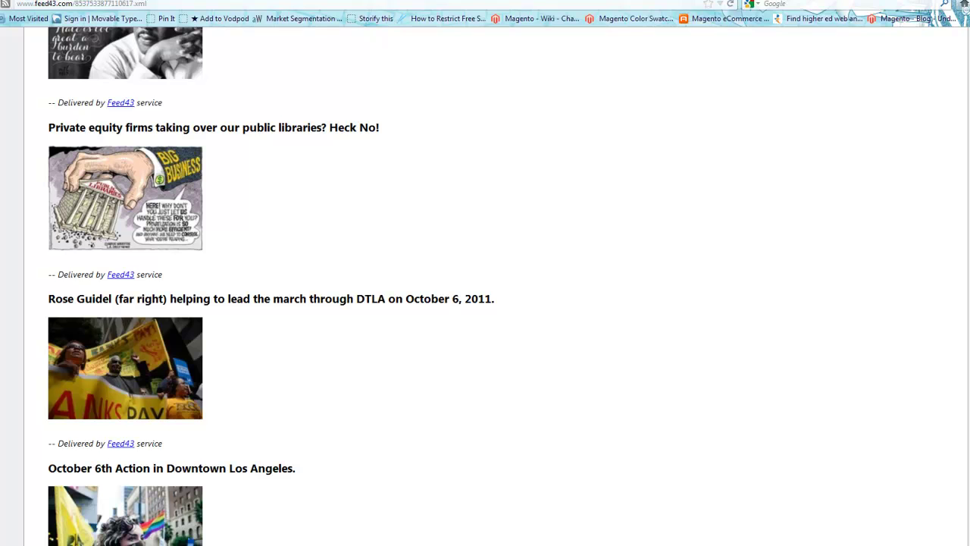
{"action": "scroll", "coordinate": [485, 303], "scroll_direction": "down", "scroll_amount": 7}
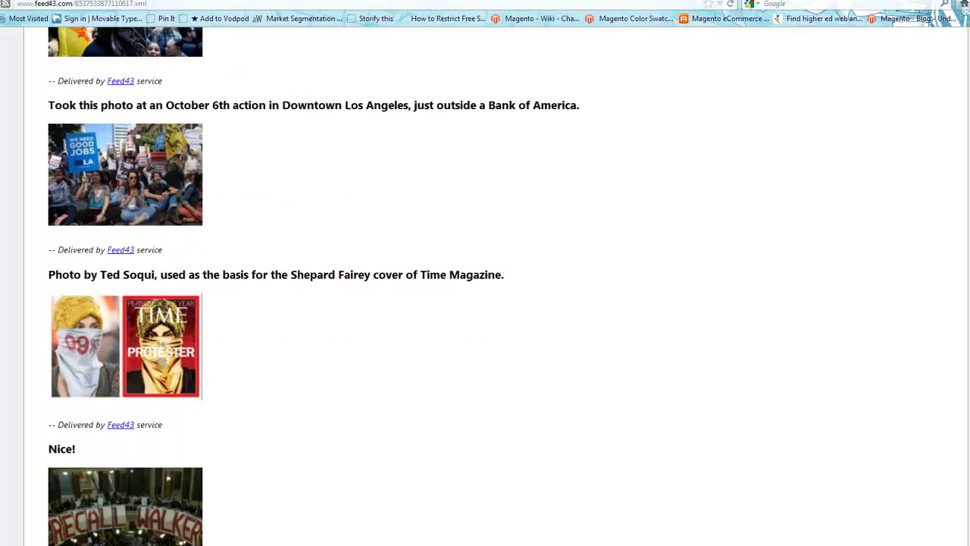
{"action": "scroll", "coordinate": [485, 303], "scroll_direction": "up", "scroll_amount": 20}
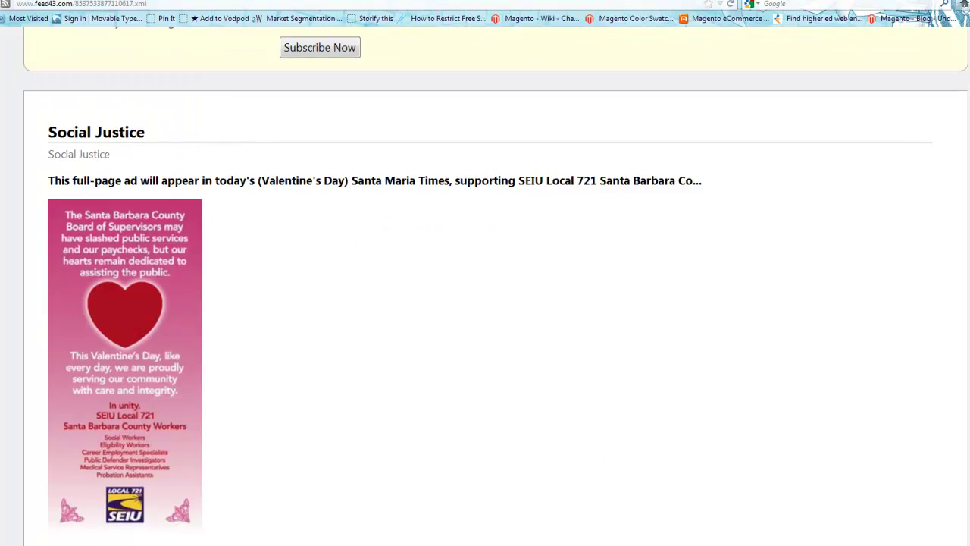
{"action": "scroll", "coordinate": [485, 303], "scroll_direction": "up", "scroll_amount": 2}
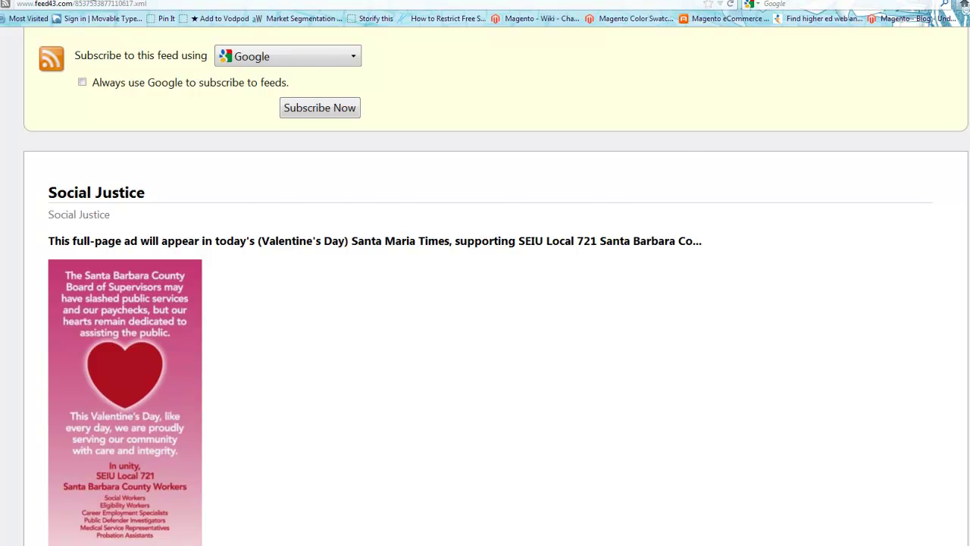
- Go from the blog post to the site's wp-admin dashboard via the address bar
{"action": "key", "text": "ctrl+Tab"}
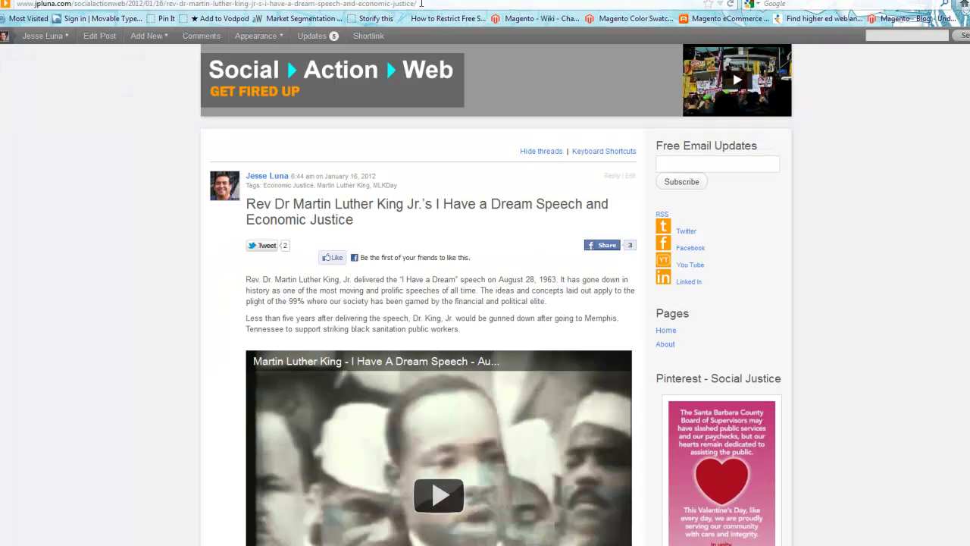
{"action": "left_click_drag", "start_coordinate": [420, 4], "coordinate": [132, 4]}
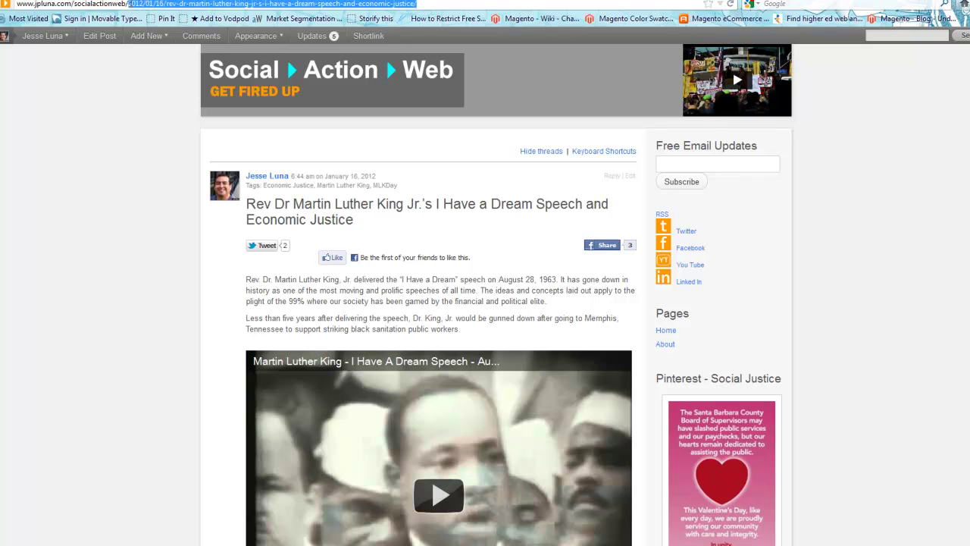
{"action": "type", "text": "wp-admin"}
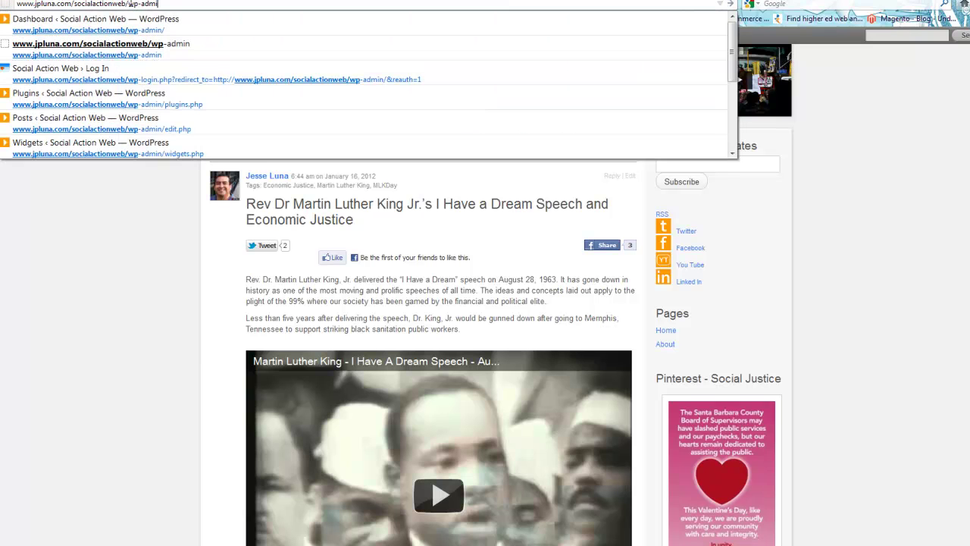
{"action": "key", "text": "Return"}
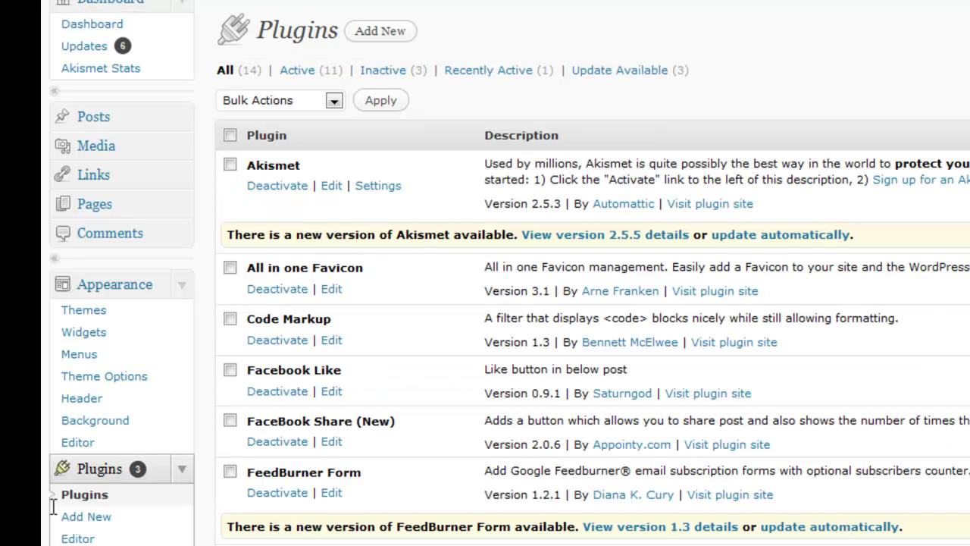
- Search Add New plugins for Super-simple Pinterest Widget, which shows as already installed
{"action": "left_click", "coordinate": [76, 519]}
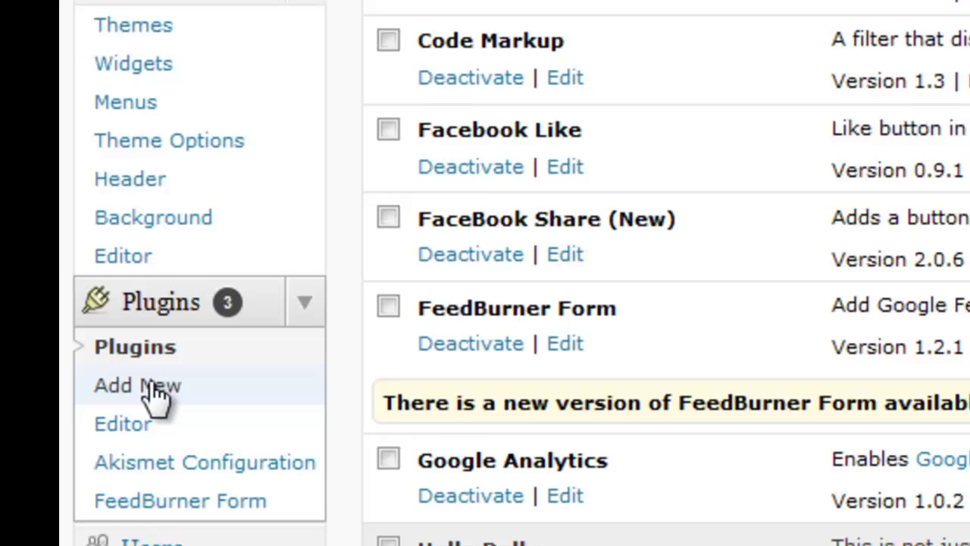
{"action": "left_click", "coordinate": [154, 375]}
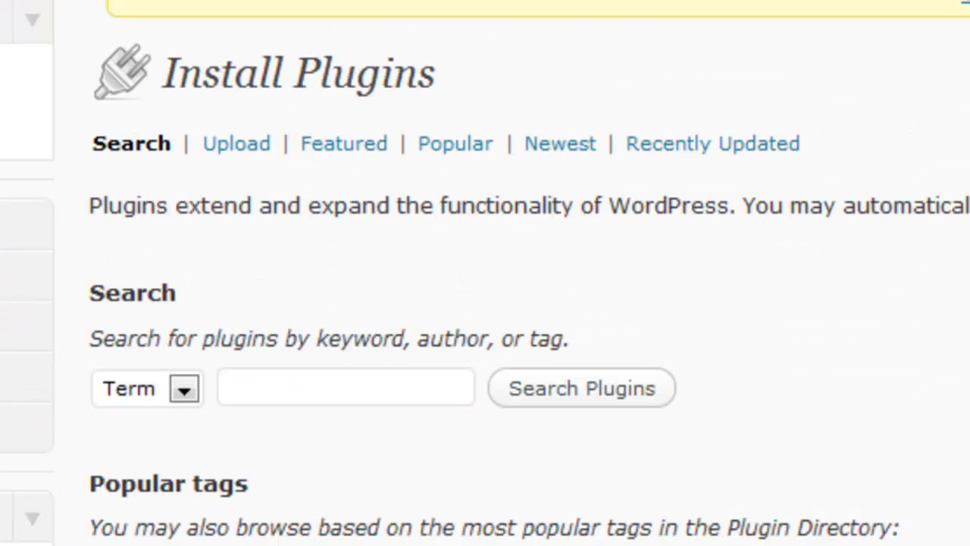
{"action": "left_click", "coordinate": [245, 385]}
{"action": "type", "text": "si"}
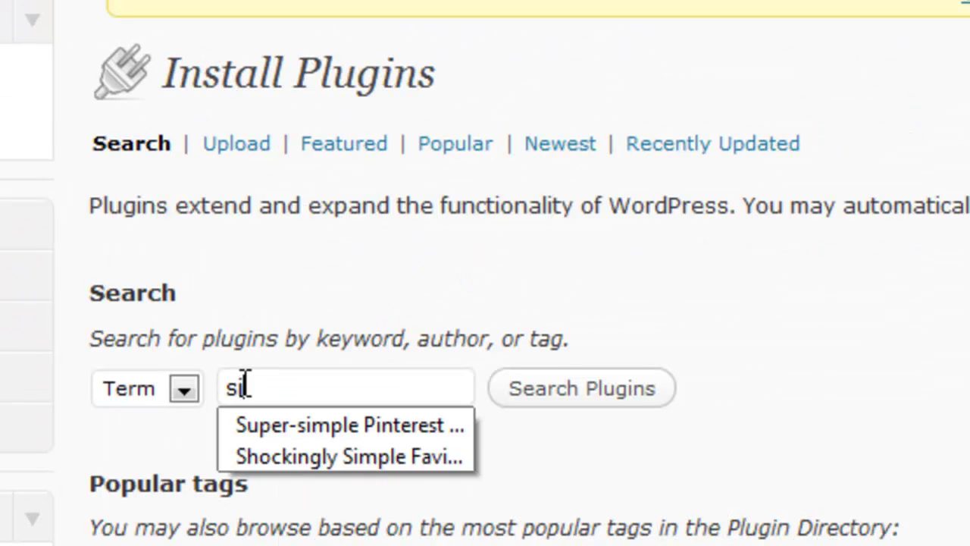
{"action": "left_click", "coordinate": [263, 429]}
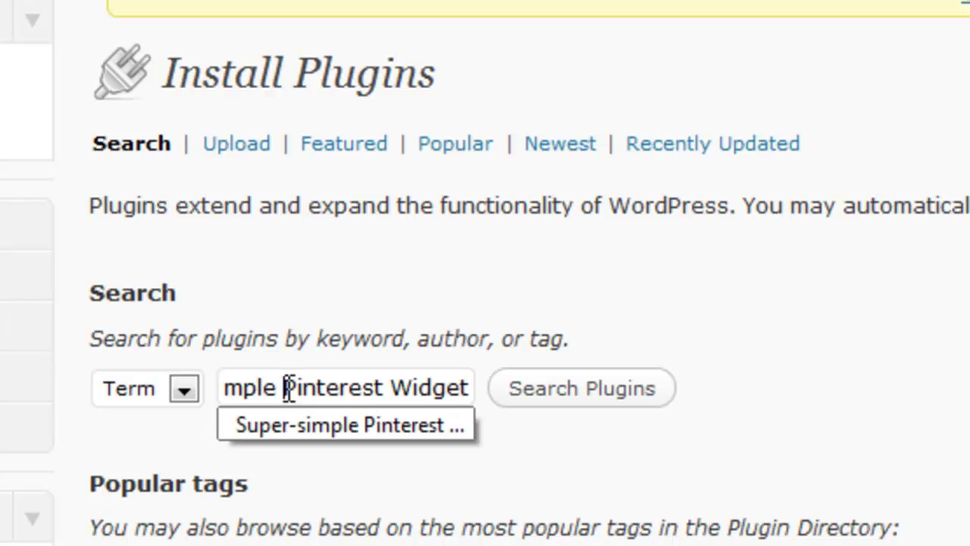
{"action": "left_click", "coordinate": [468, 428]}
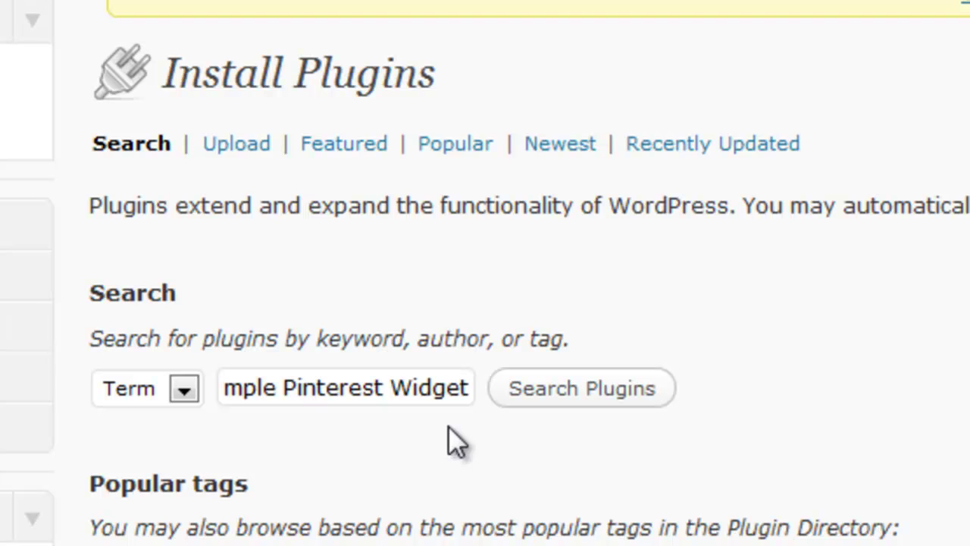
{"action": "left_click", "coordinate": [582, 390]}
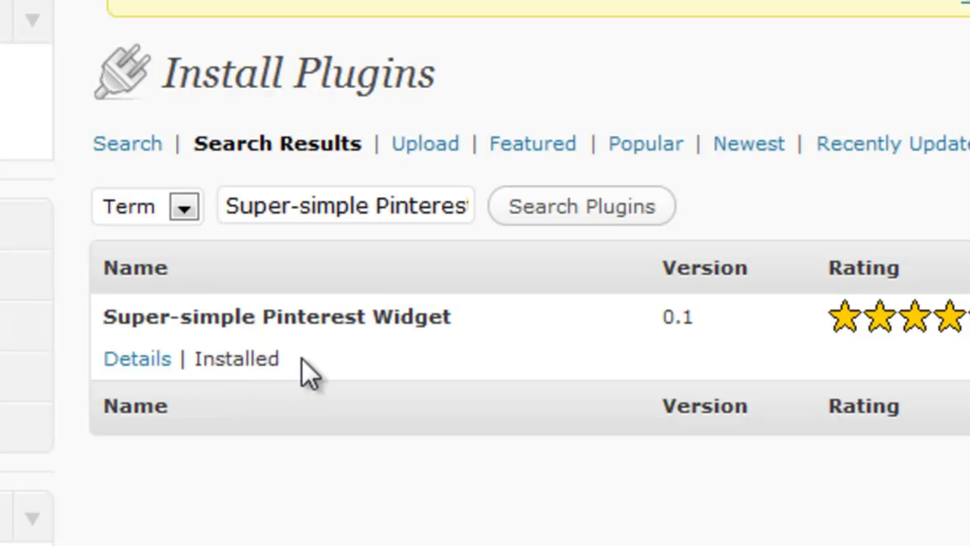
- Dismiss the Windows colour-scheme prompt over the WordPress admin
{"action": "mouse_move", "coordinate": [236, 367]}
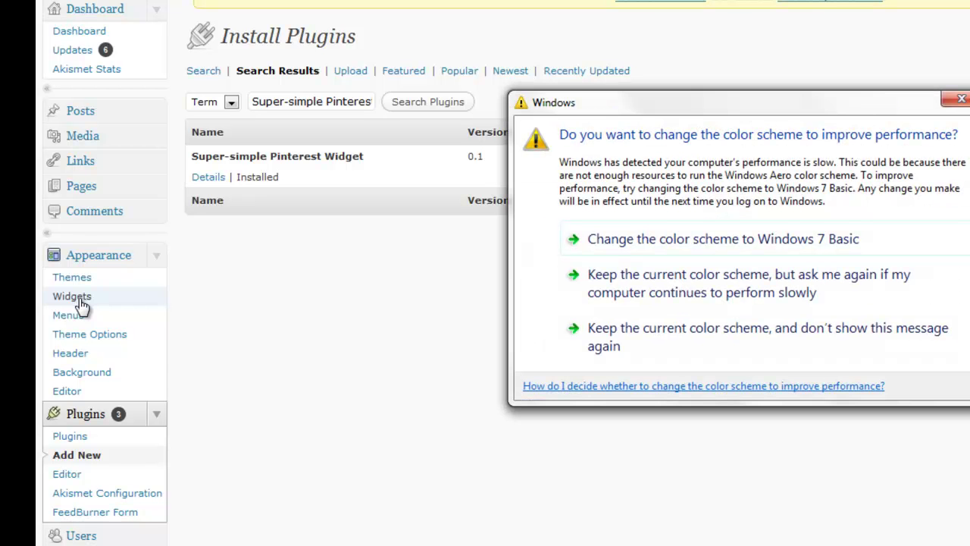
{"action": "left_click", "coordinate": [960, 103]}
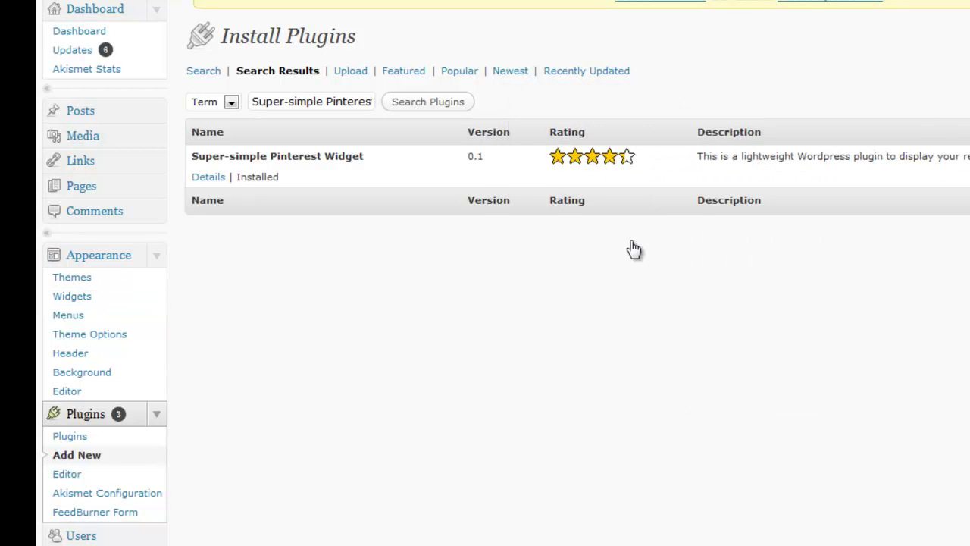
- On the Widgets page, expand then collapse the Pinterest – Social Justice widget in the Sidebar
{"action": "left_click", "coordinate": [97, 303]}
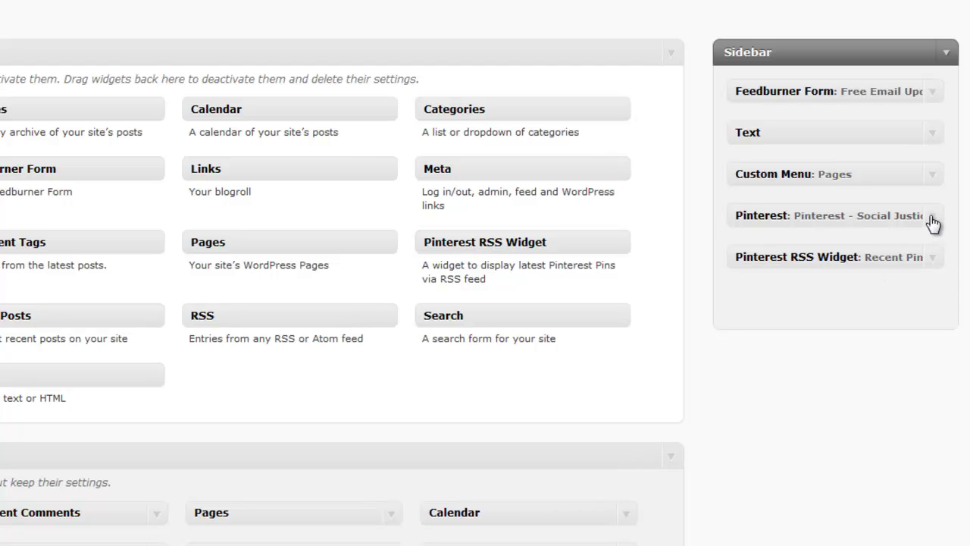
{"action": "left_click_drag", "start_coordinate": [933, 224], "coordinate": [933, 224]}
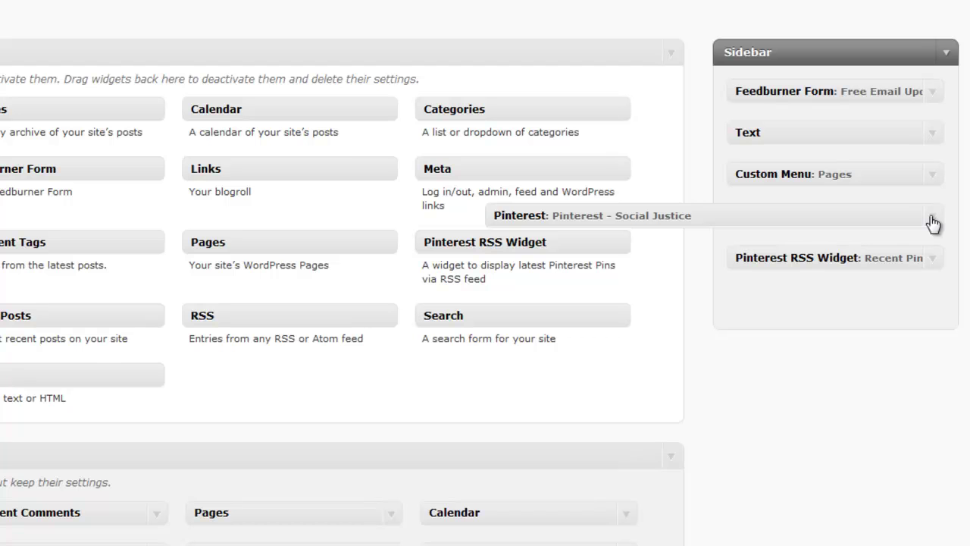
{"action": "left_click_drag", "start_coordinate": [933, 224], "coordinate": [932, 224]}
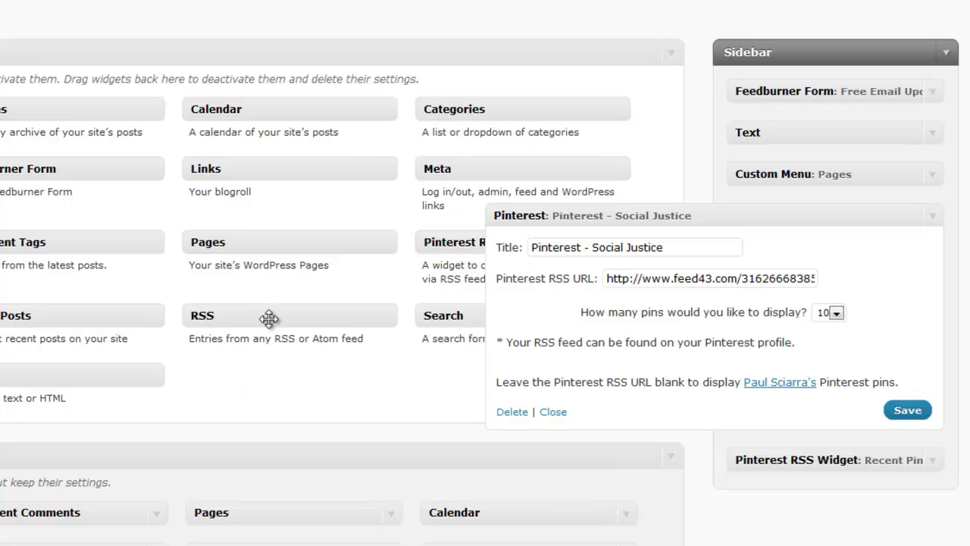
{"action": "left_click", "coordinate": [555, 413]}
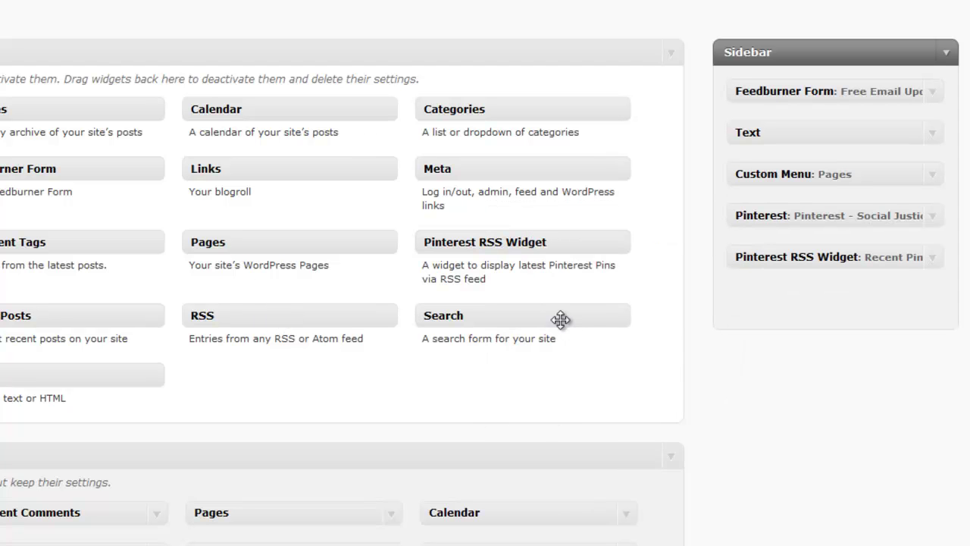
{"action": "mouse_move", "coordinate": [545, 241]}
{"action": "left_mouse_down"}
{"action": "mouse_move", "coordinate": [767, 273]}
{"action": "mouse_move", "coordinate": [809, 291]}
{"action": "mouse_move", "coordinate": [514, 254]}
{"action": "mouse_move", "coordinate": [535, 245]}
{"action": "left_mouse_up"}
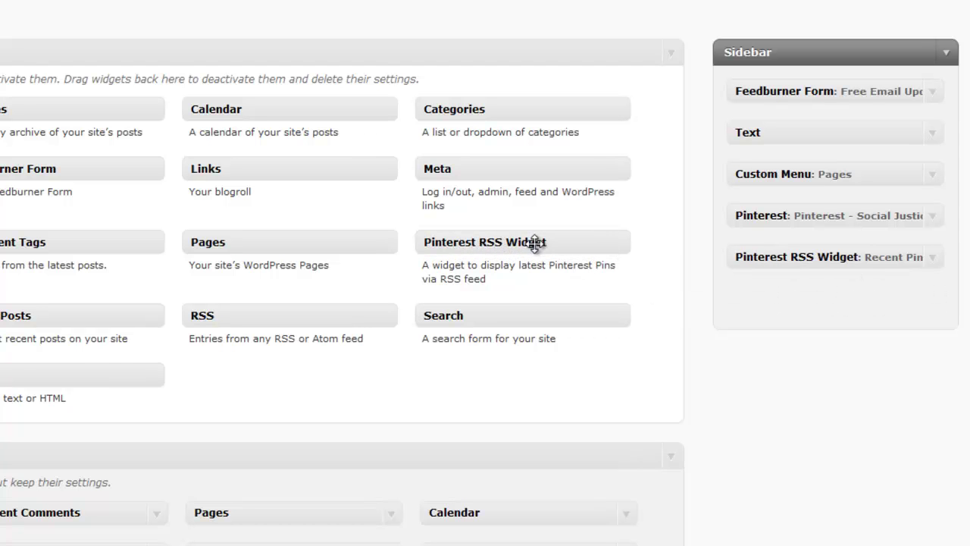
- Expand the Pinterest widget and copy the last Feed43 URL from the Notepad notes
{"action": "left_click", "coordinate": [932, 217]}
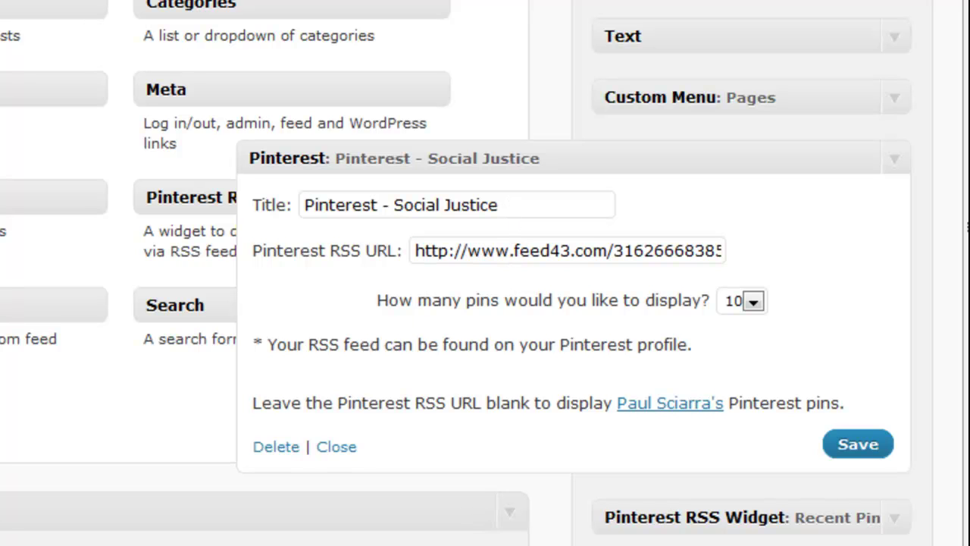
{"action": "key", "text": "alt+Tab"}
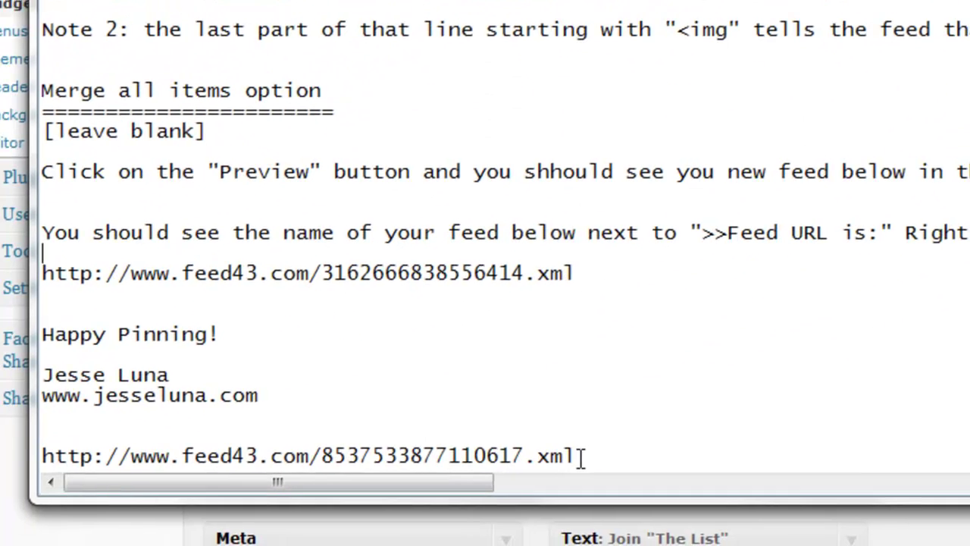
{"action": "left_click_drag", "start_coordinate": [584, 455], "coordinate": [42, 455]}
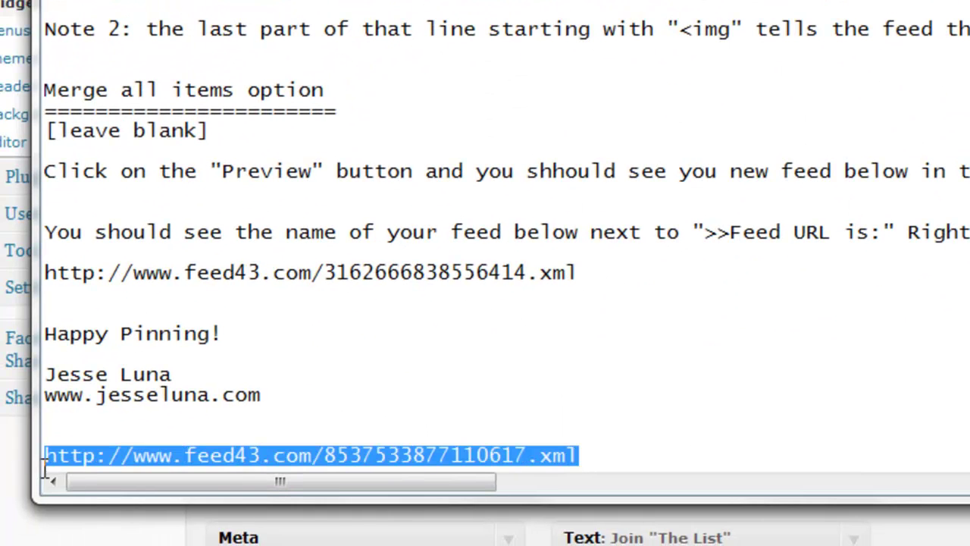
{"action": "right_click", "coordinate": [245, 459]}
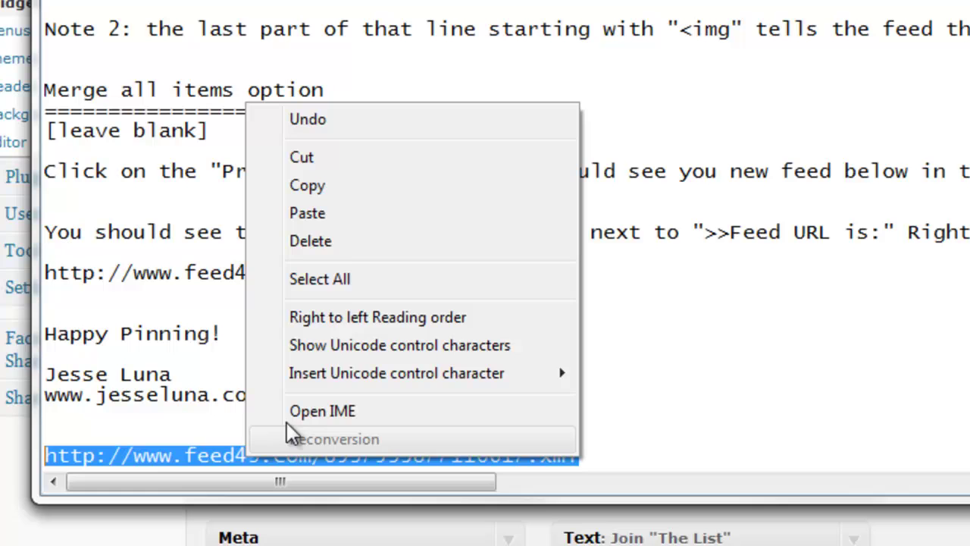
{"action": "left_click", "coordinate": [323, 188]}
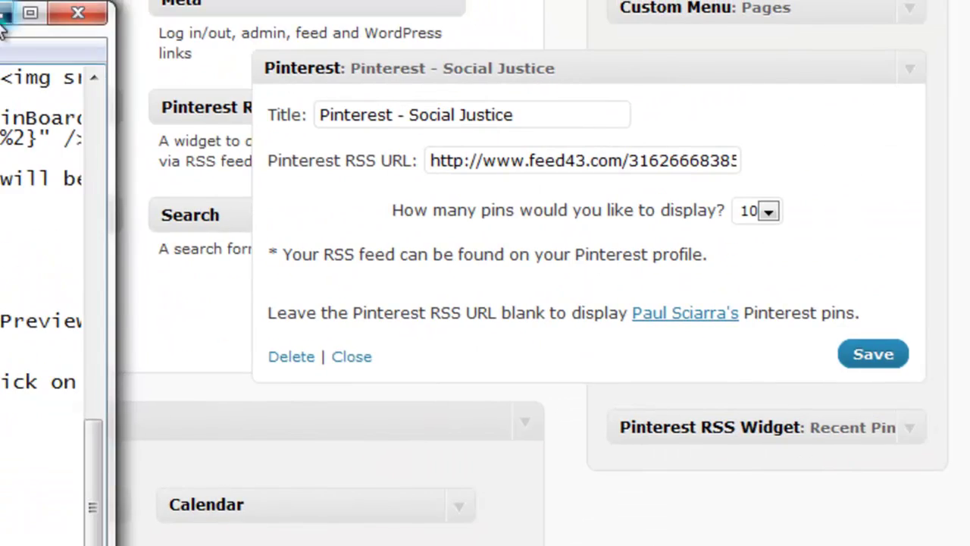
{"action": "left_click", "coordinate": [866, 45]}
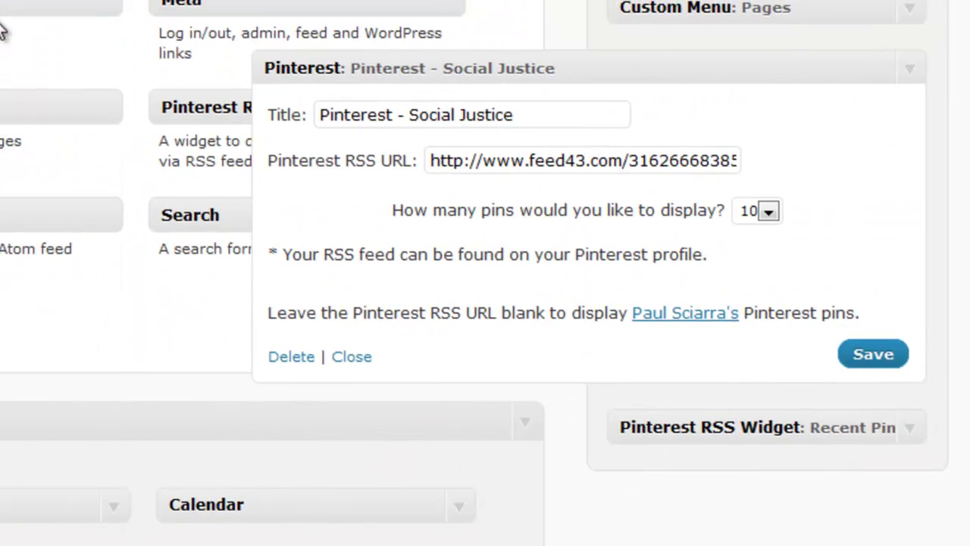
- Check the widget's RSS URL field and keep the pin count at 10
{"action": "left_click", "coordinate": [497, 157]}
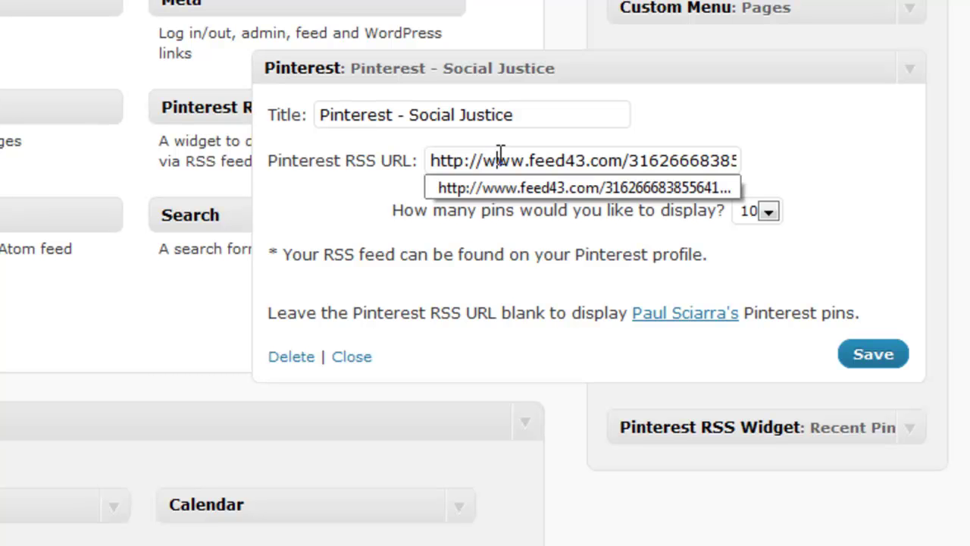
{"action": "key", "text": "ctrl+a"}
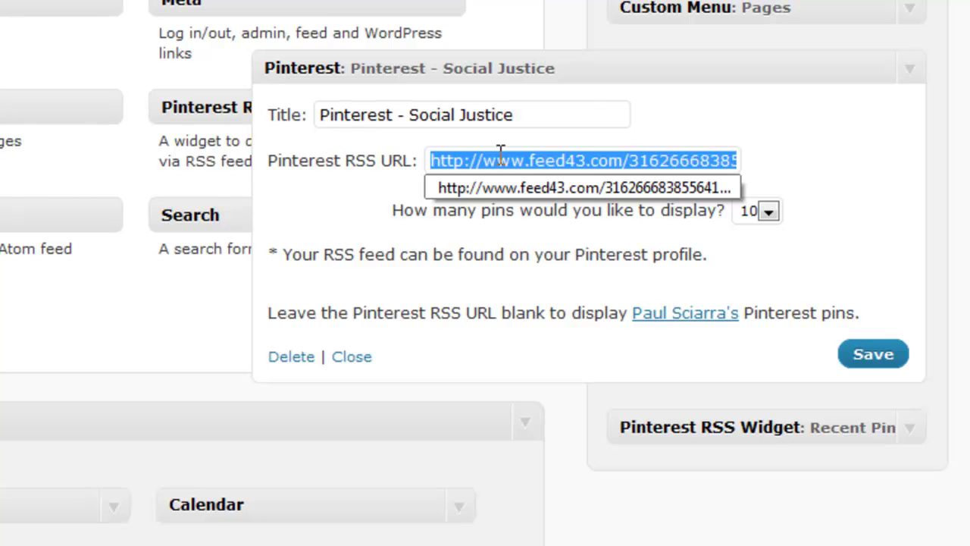
{"action": "left_click", "coordinate": [796, 152]}
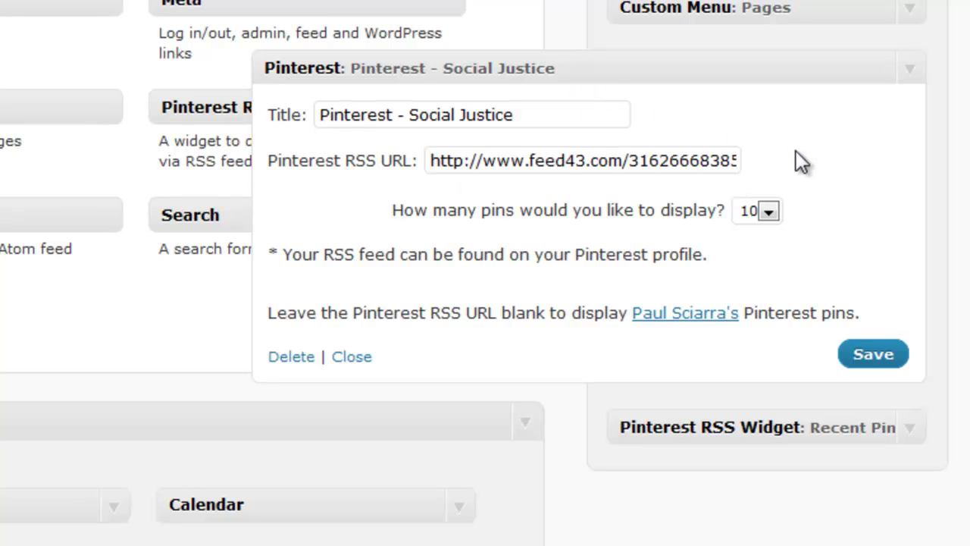
{"action": "left_click", "coordinate": [766, 211]}
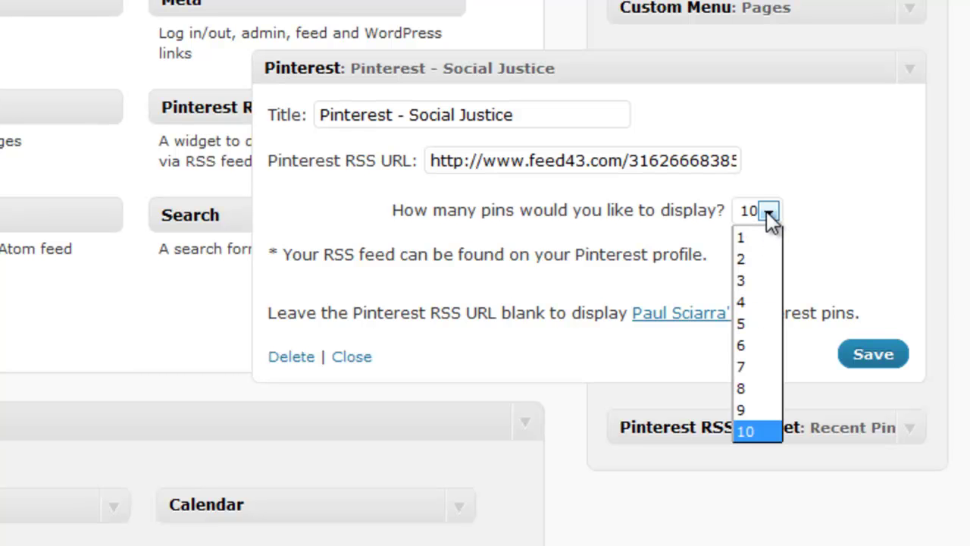
{"action": "left_click", "coordinate": [807, 211]}
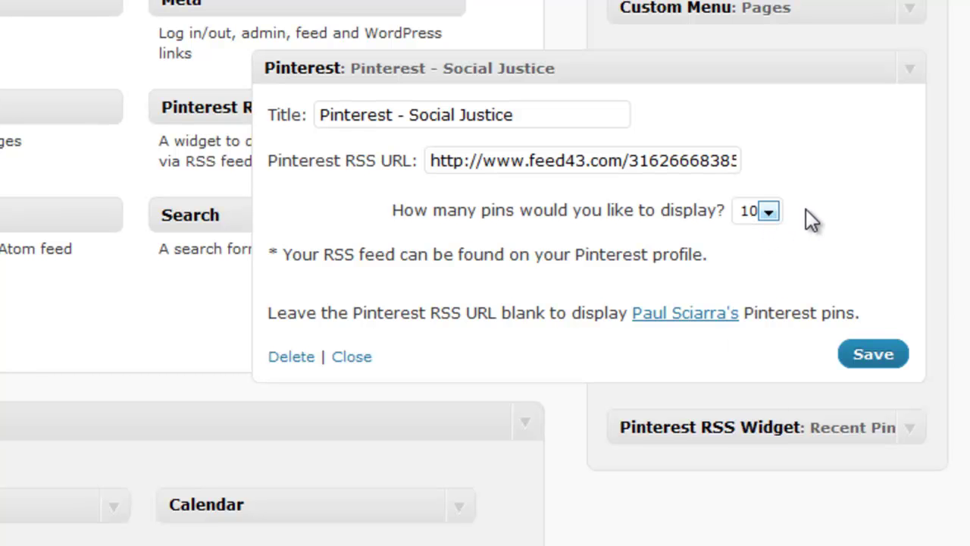
- Close the Pinterest widget settings and open the Social Action Web site in a new tab
{"action": "left_click", "coordinate": [360, 361]}
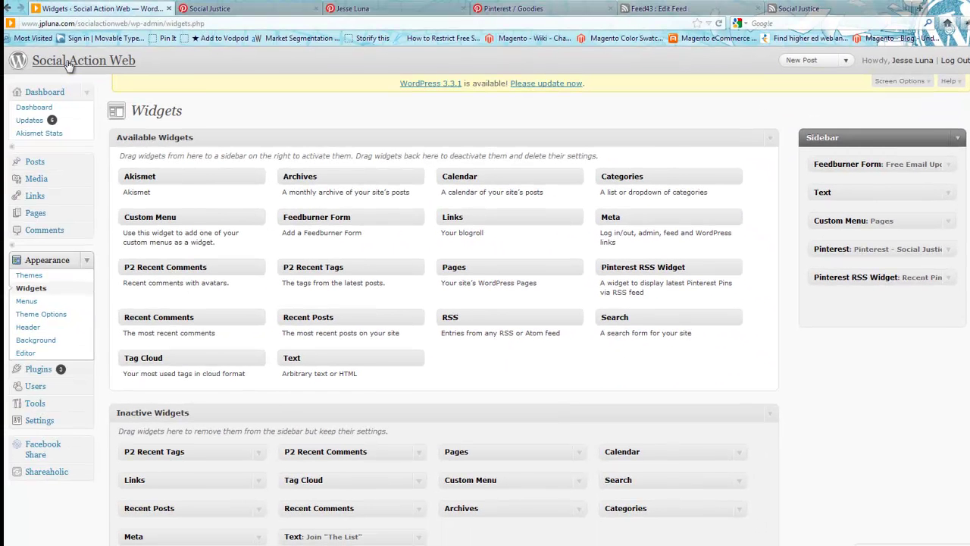
{"action": "right_click", "coordinate": [69, 63]}
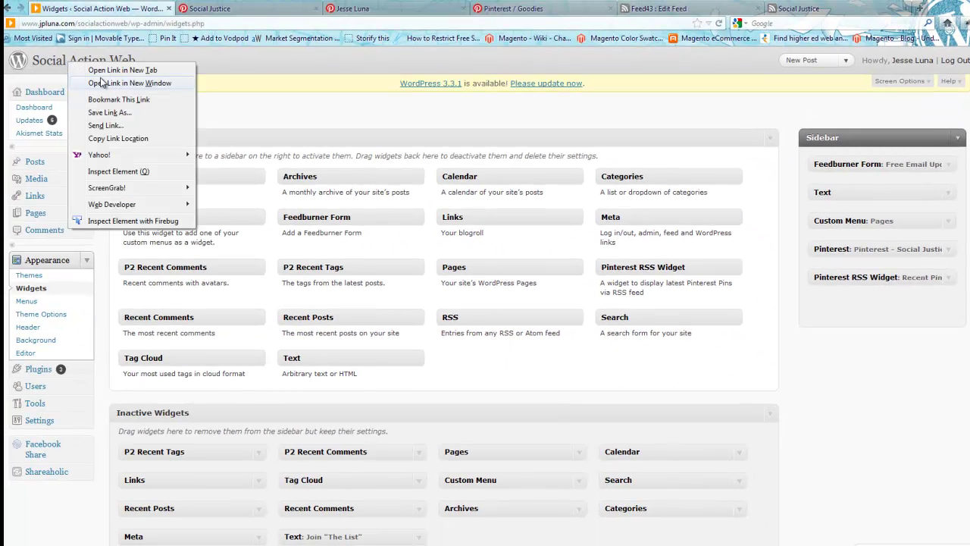
{"action": "key", "text": "Escape"}
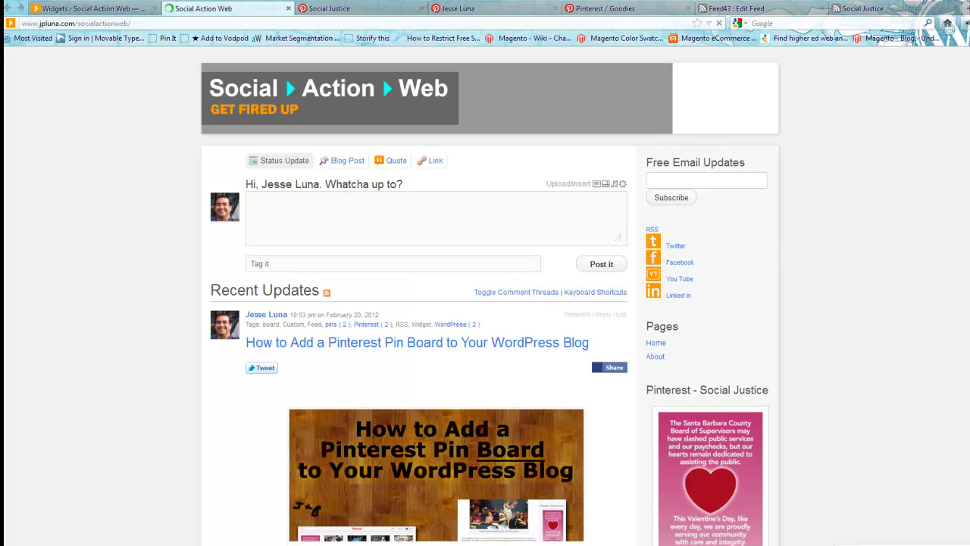
{"action": "scroll", "coordinate": [476, 261], "scroll_direction": "down", "scroll_amount": 5}
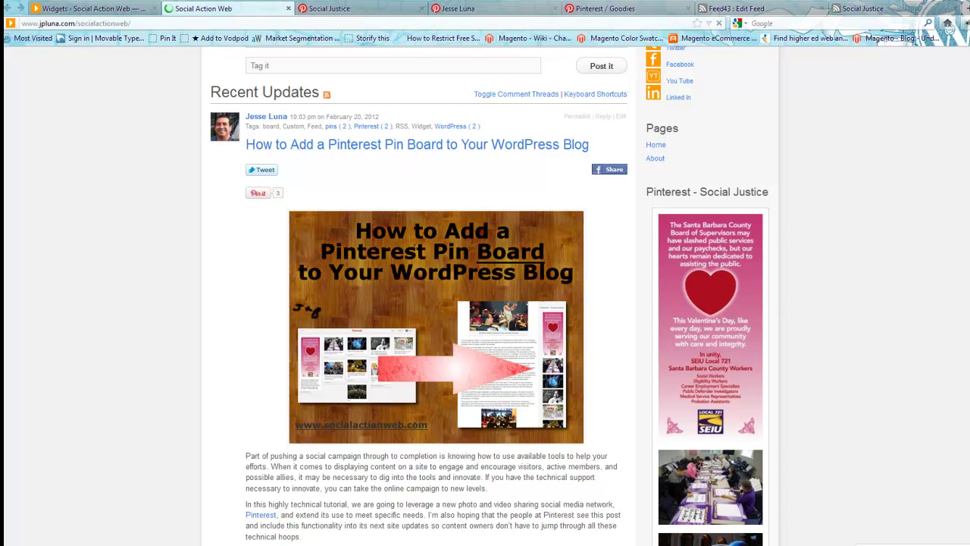
{"action": "scroll", "coordinate": [417, 304], "scroll_direction": "down", "scroll_amount": 3}
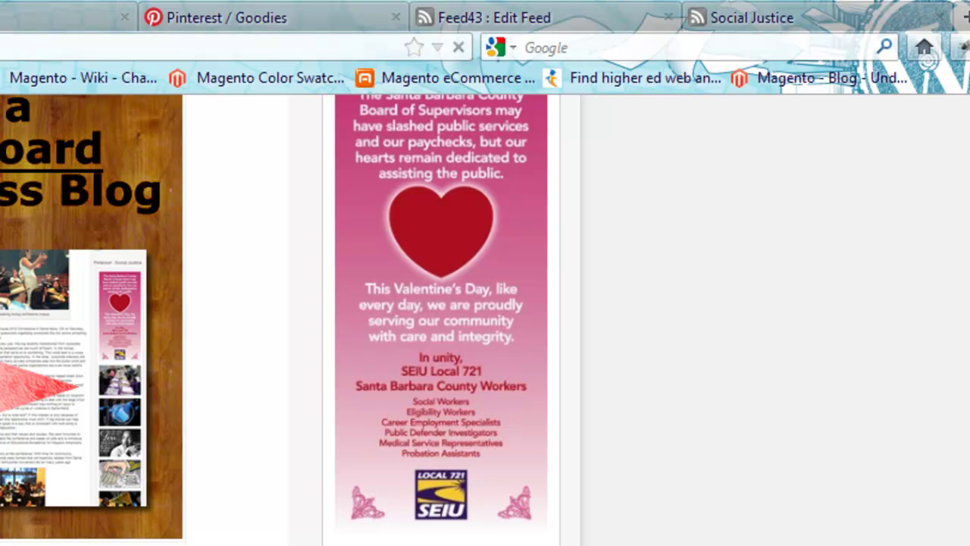
{"action": "scroll", "coordinate": [440, 318], "scroll_direction": "down", "scroll_amount": 3}
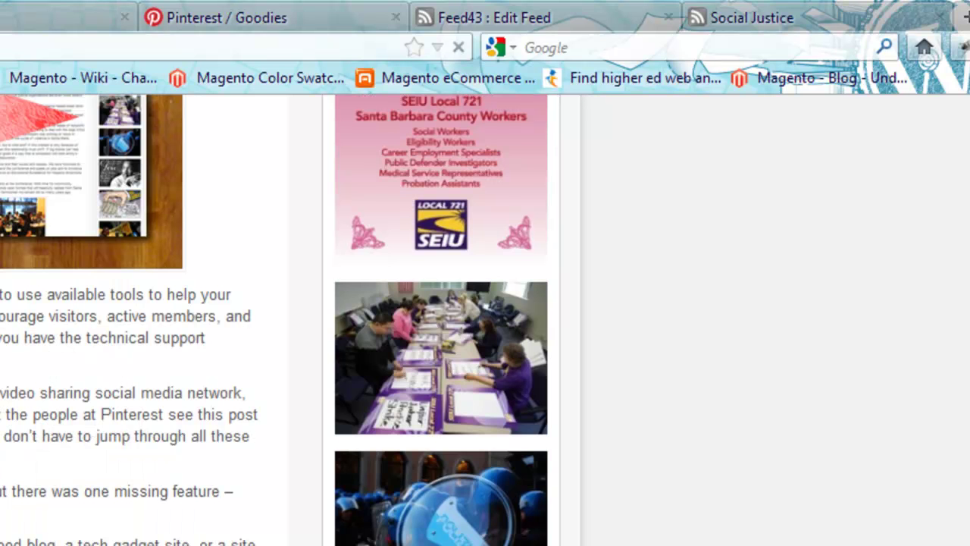
{"action": "scroll", "coordinate": [439, 319], "scroll_direction": "down", "scroll_amount": 10}
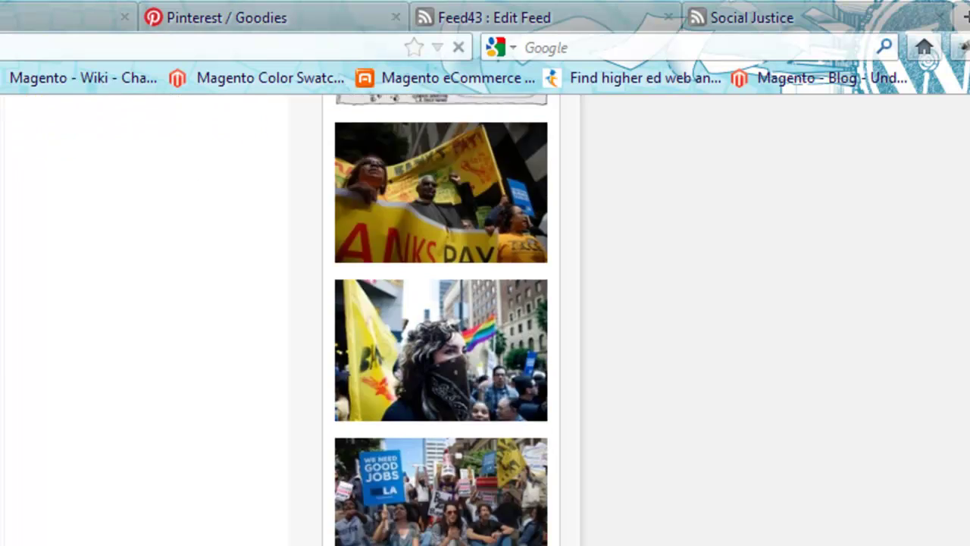
{"action": "scroll", "coordinate": [439, 318], "scroll_direction": "down", "scroll_amount": 3}
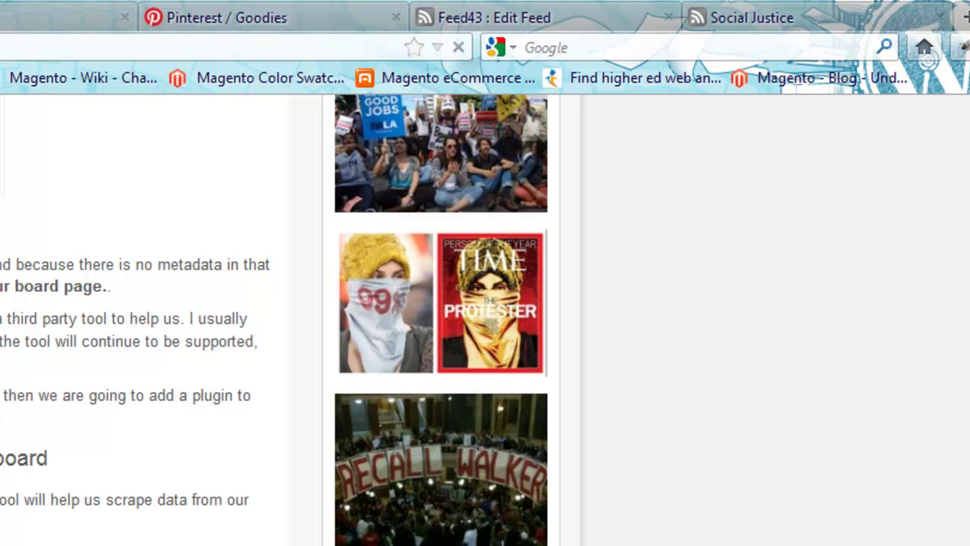
{"action": "scroll", "coordinate": [440, 303], "scroll_direction": "down", "scroll_amount": 10}
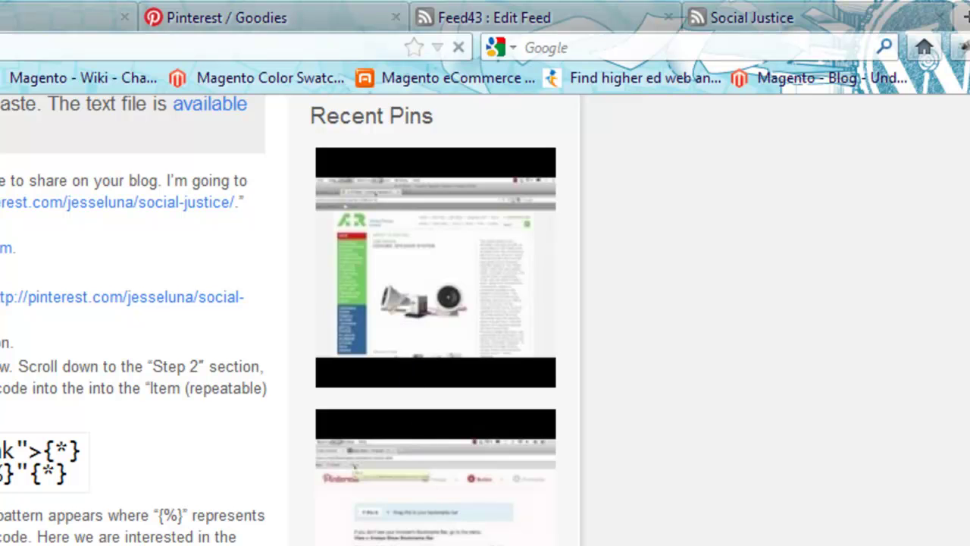
{"action": "scroll", "coordinate": [436, 319], "scroll_direction": "down", "scroll_amount": 5}
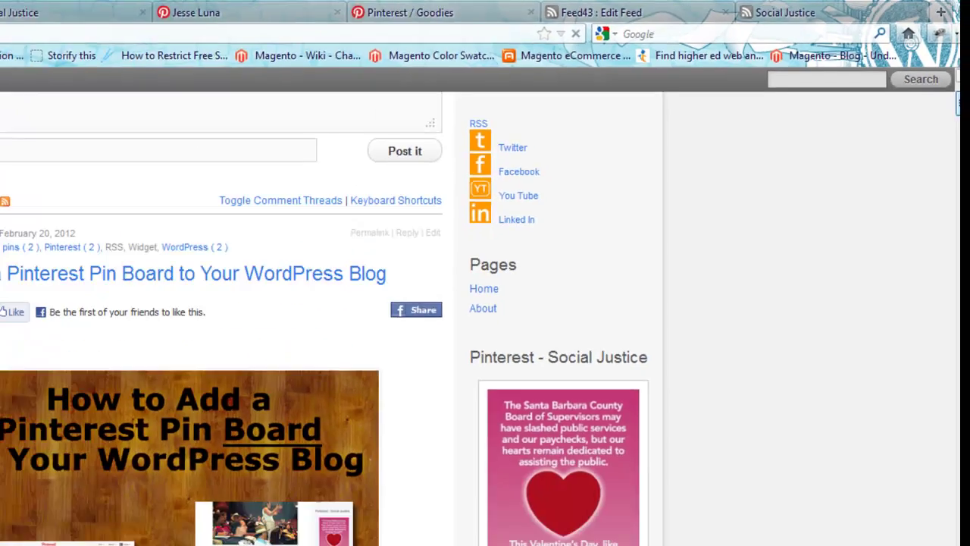
{"action": "scroll", "coordinate": [485, 303], "scroll_direction": "down", "scroll_amount": 5}
{"action": "scroll", "coordinate": [820, 249], "scroll_direction": "down", "scroll_amount": 6}
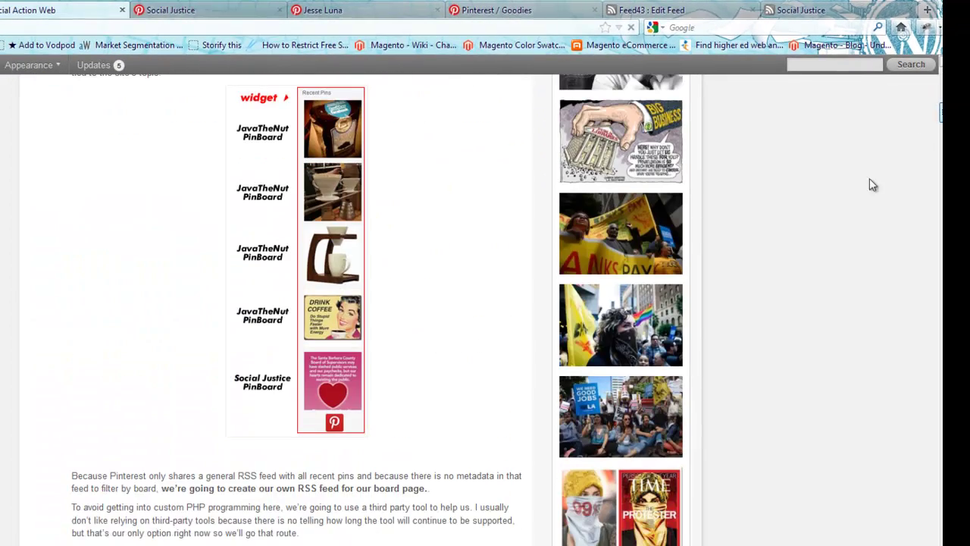
{"action": "scroll", "coordinate": [234, 91], "scroll_direction": "up", "scroll_amount": 15}
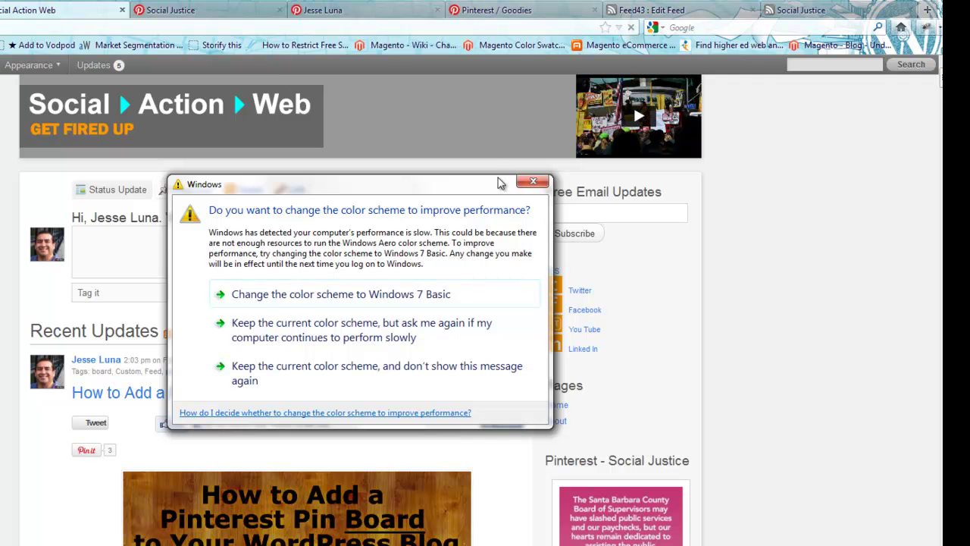
{"action": "left_click", "coordinate": [534, 181]}
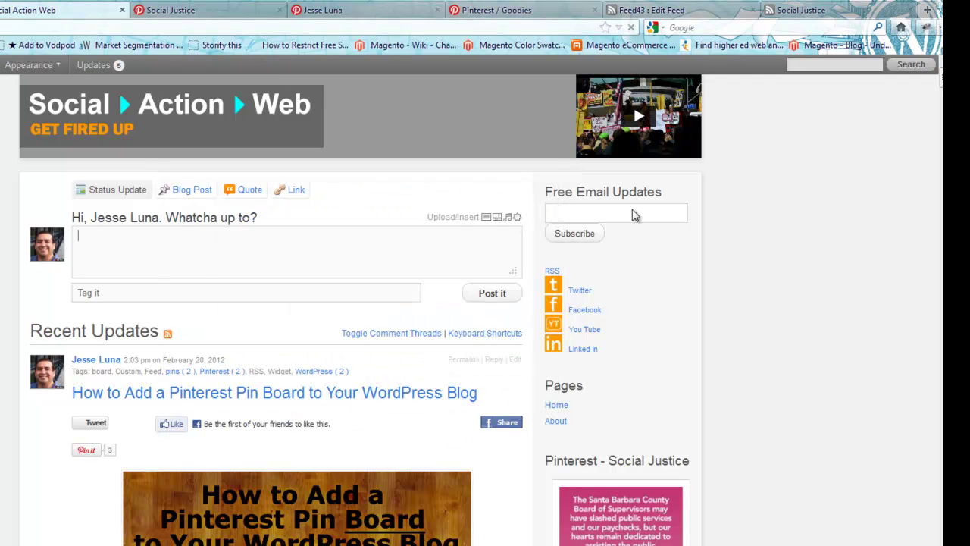
{"action": "left_click", "coordinate": [233, 91]}
{"action": "scroll", "coordinate": [233, 91], "scroll_direction": "down", "scroll_amount": 10}
{"action": "scroll", "coordinate": [233, 91], "scroll_direction": "up", "scroll_amount": 6}
{"action": "scroll", "coordinate": [810, 138], "scroll_direction": "up", "scroll_amount": 3}
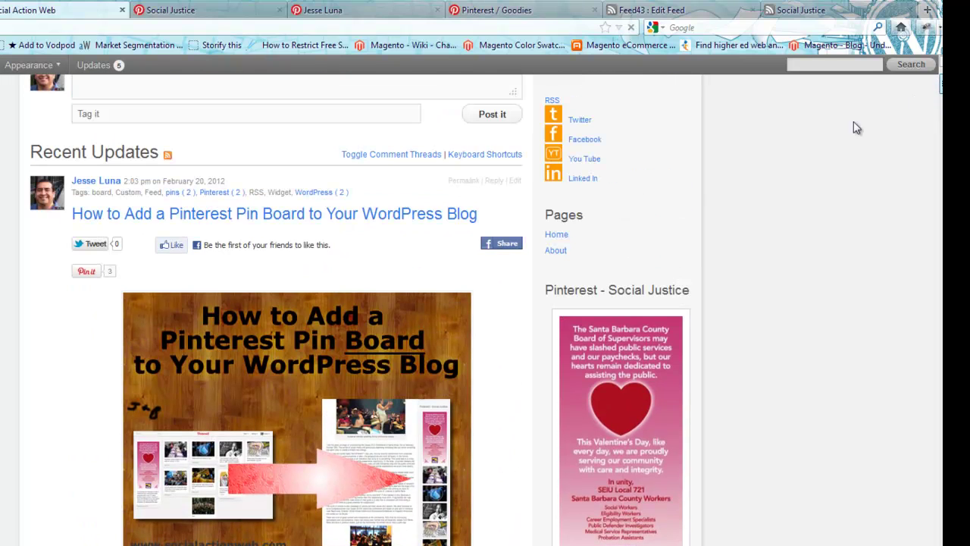